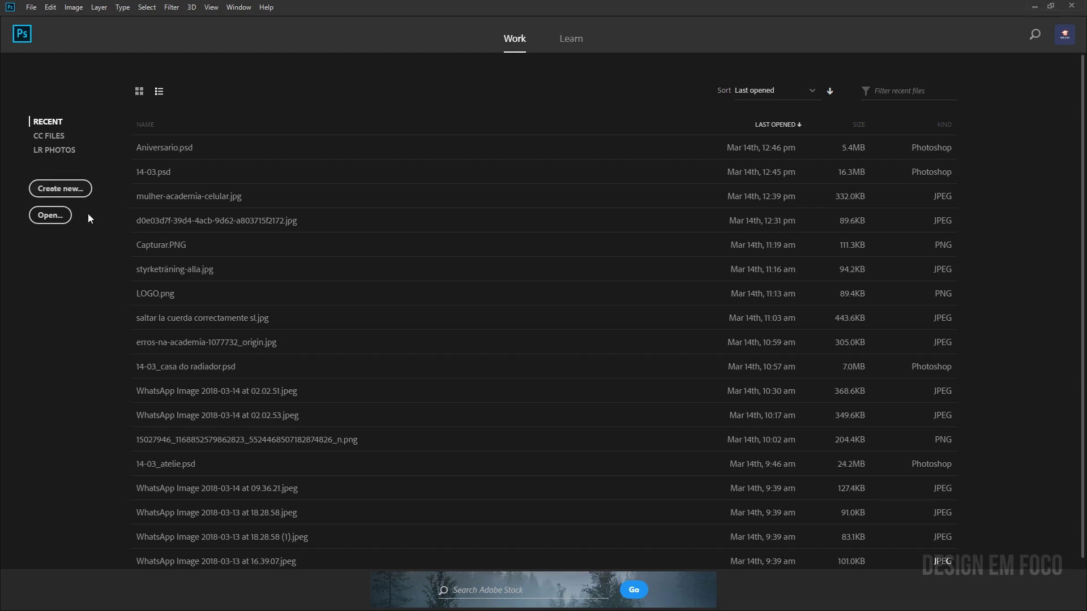
- Create a new 1024 x 1024 px document at 72 ppi from the recent custom preset
left_click(60, 188)
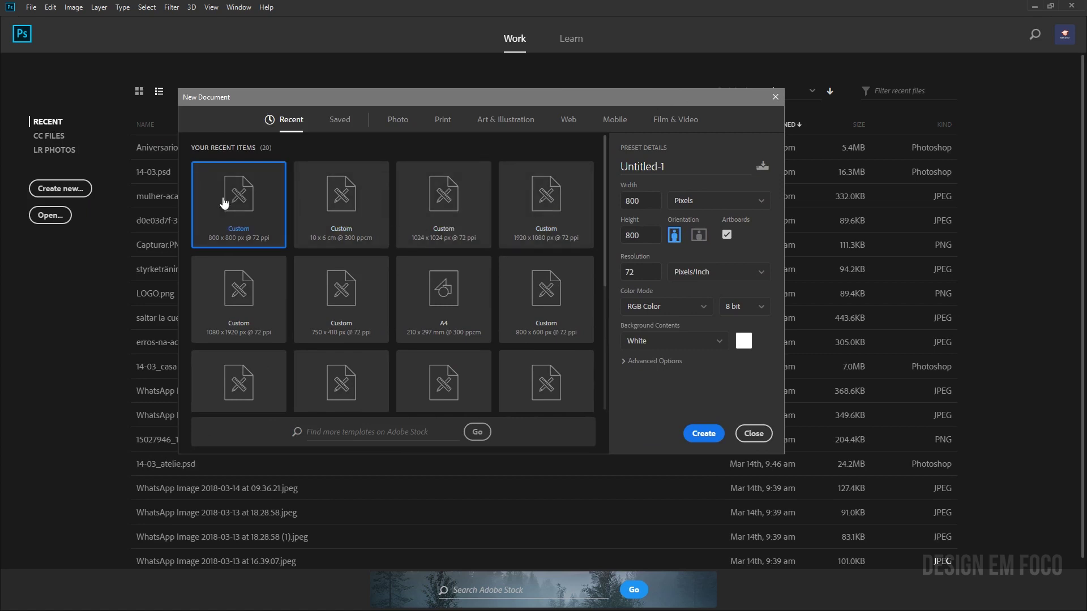
left_click(444, 206)
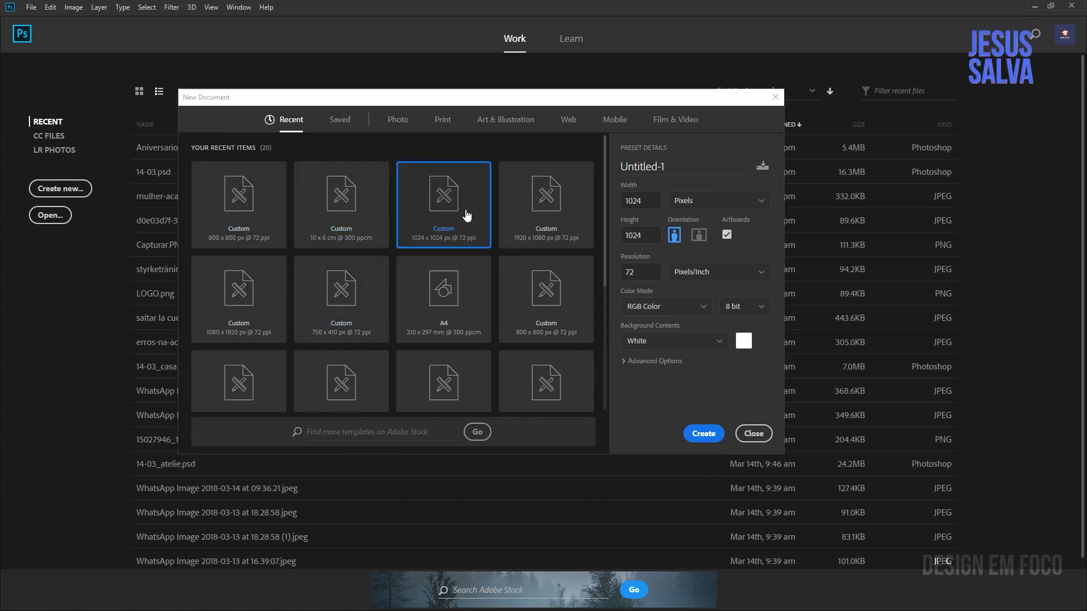
left_click(701, 434)
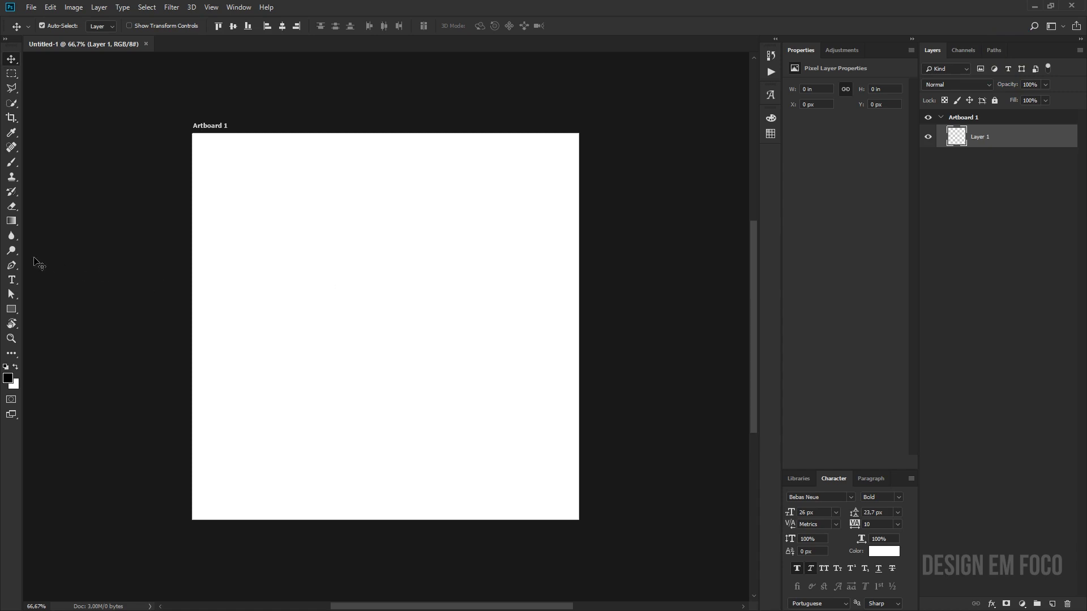
- Set the Pen tool to Path mode and draw an open wavy path winding from beyond the artboard's left edge to its lower middle
left_click(12, 268)
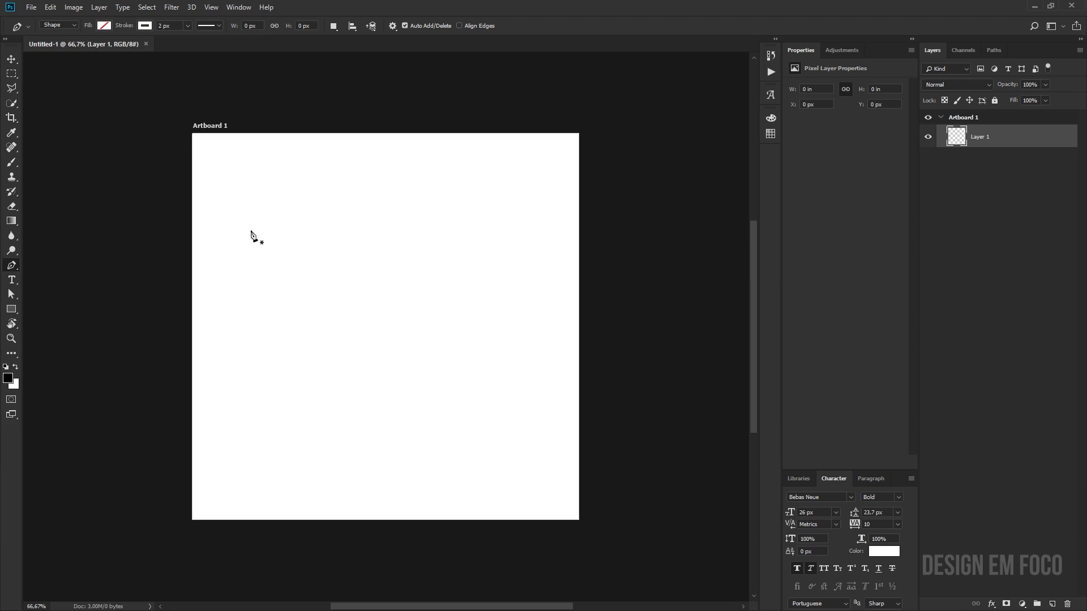
left_click(64, 28)
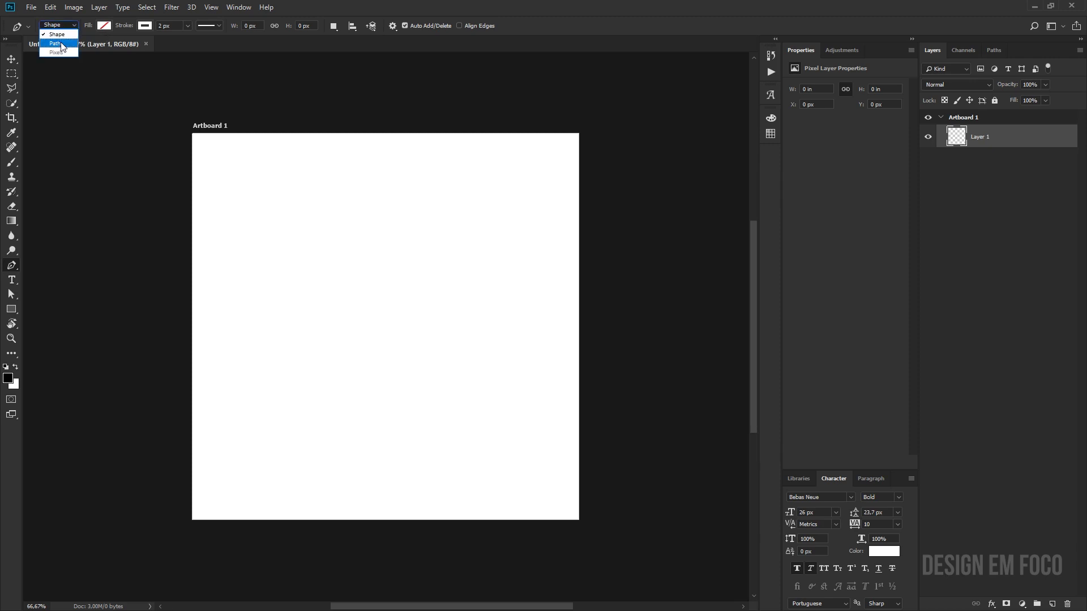
left_click(61, 45)
left_click(161, 247)
left_click_drag(276, 220, 452, 282)
left_click_drag(536, 214, 548, 215)
left_click_drag(544, 310, 529, 366)
left_click_drag(422, 429, 439, 479)
left_click_drag(329, 437, 245, 439)
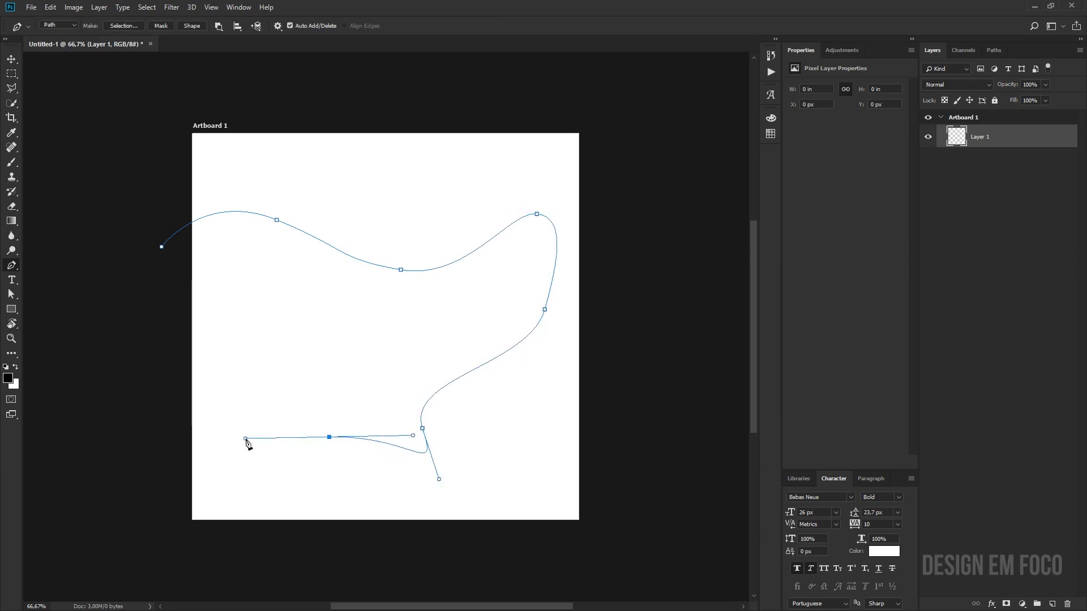
- Add the text "djkahsdjkahsdjkassjkhasjkldjaslkdaskldasjkdnmkvnsui" along the wavy path
left_click(12, 59)
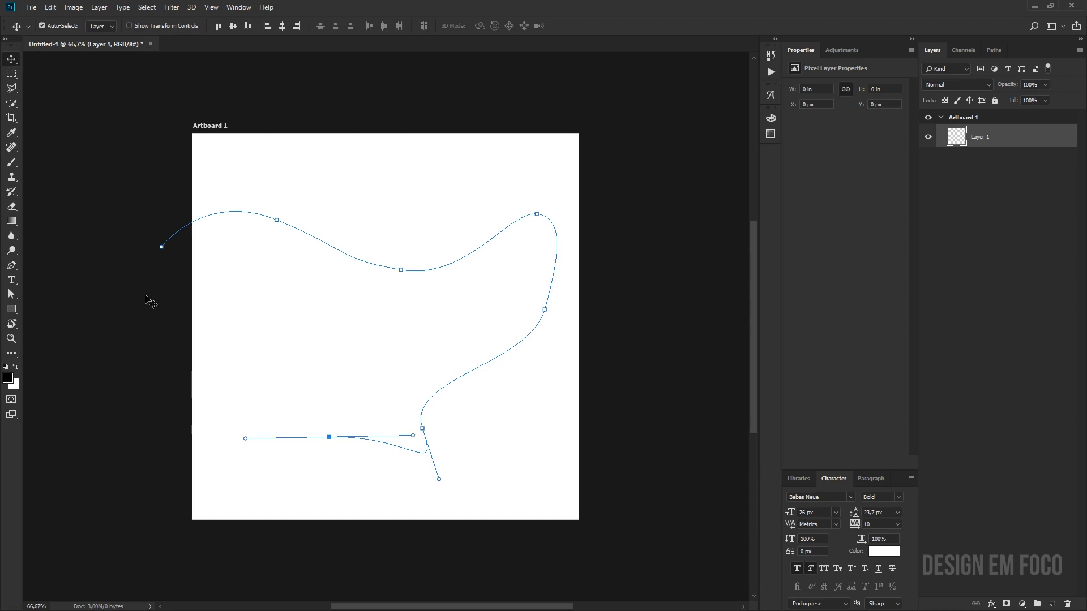
left_click(146, 303)
left_click(565, 401)
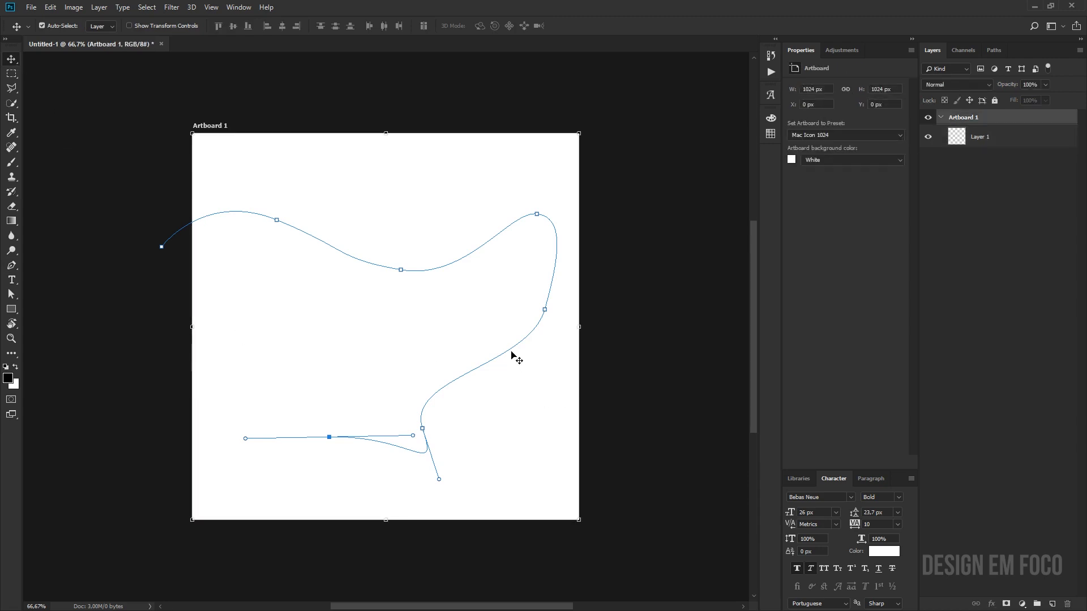
left_click(485, 262)
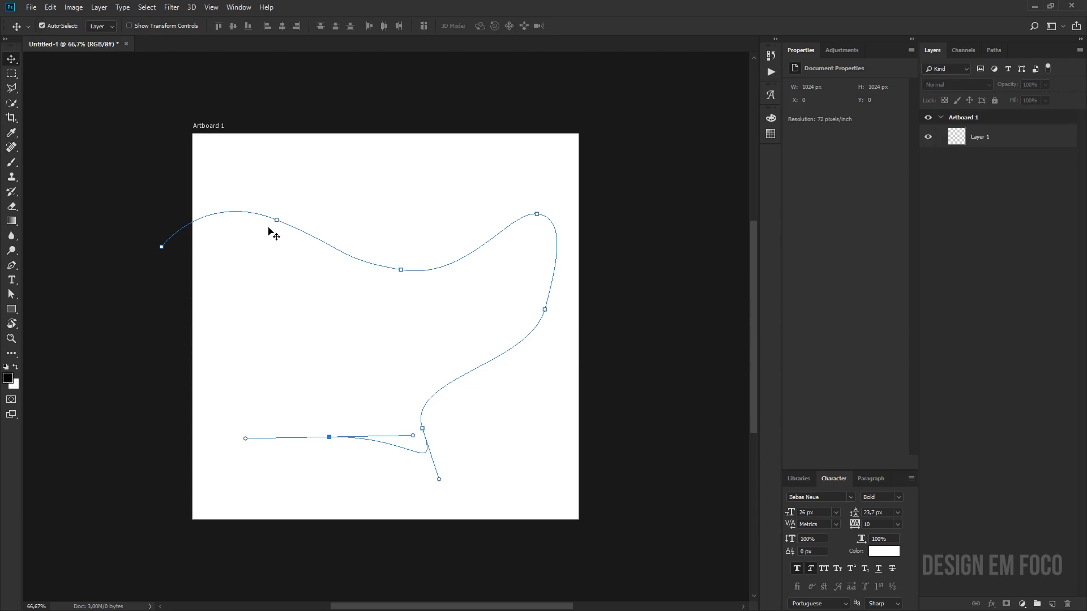
left_click(12, 280)
left_click(256, 212)
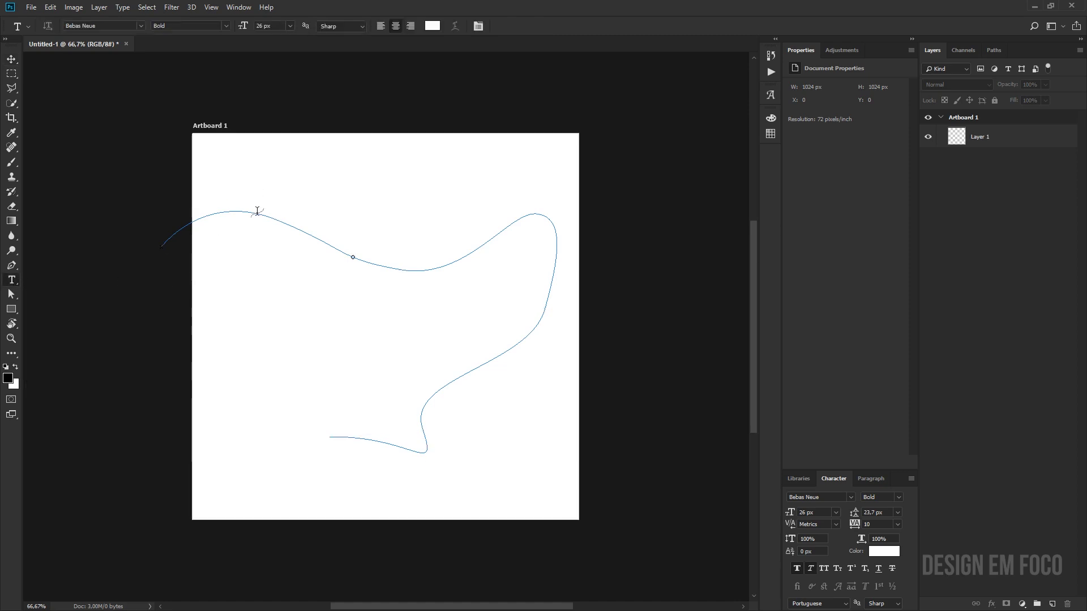
type("asdasdasdasdasdasdas")
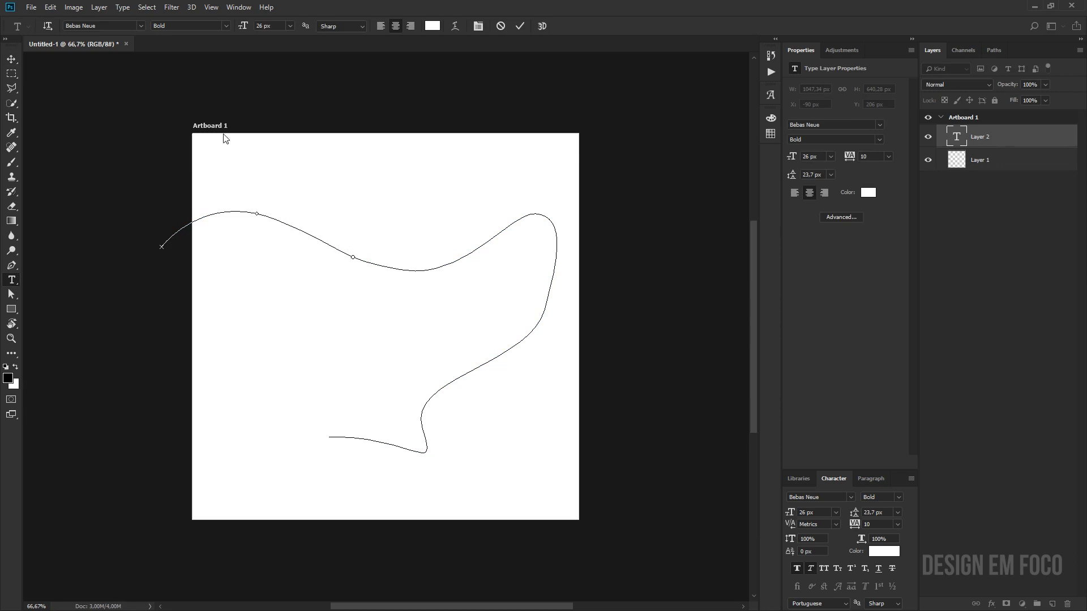
left_click(11, 59)
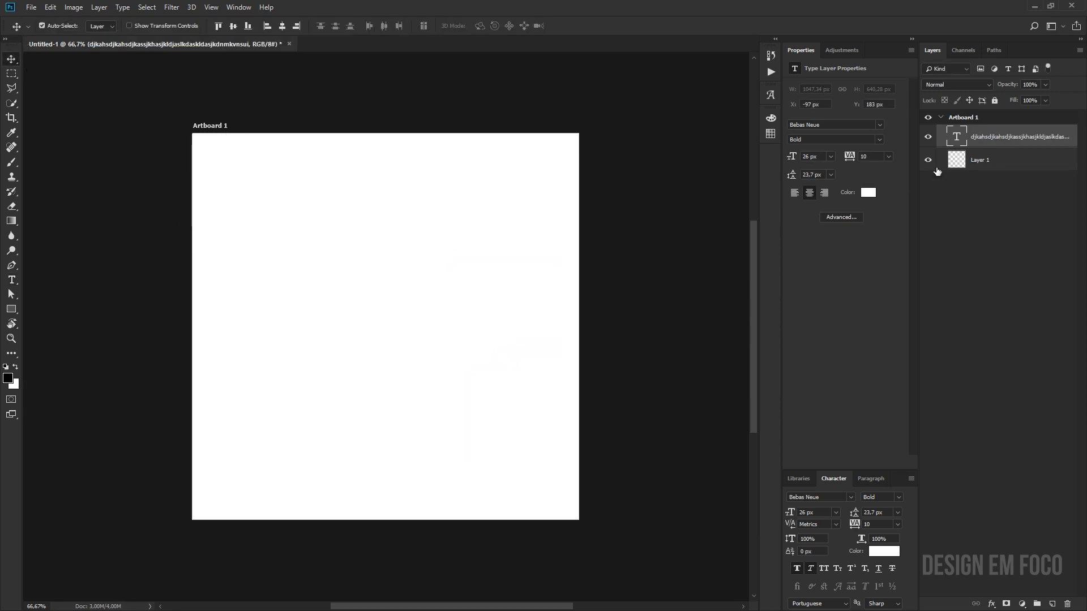
- Color the path text red (ff0000) and move it fully inside the artboard
left_click(869, 193)
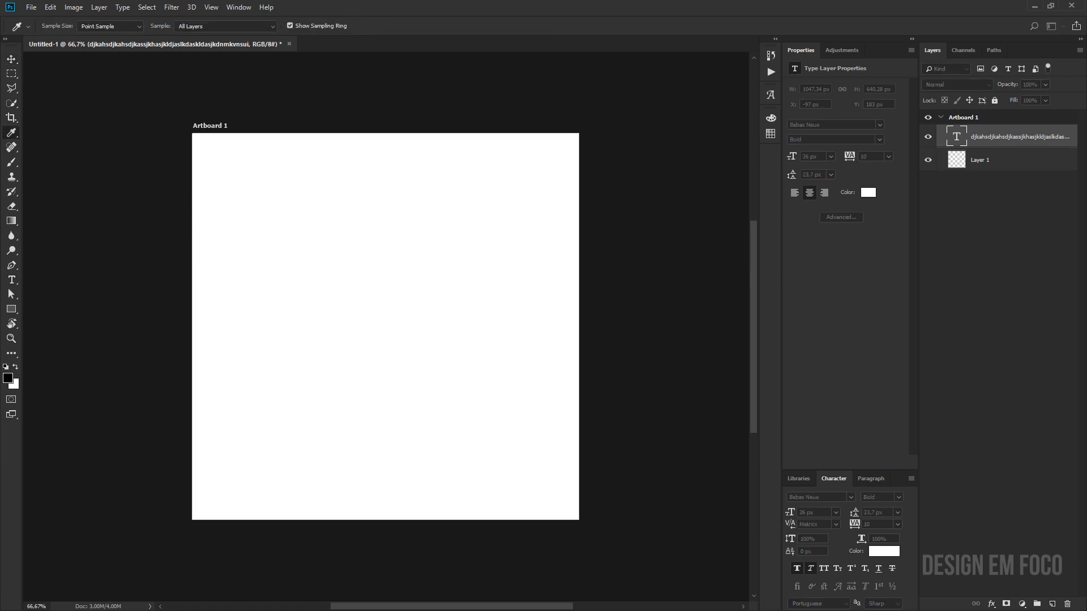
type("ff0000")
left_click(289, 136)
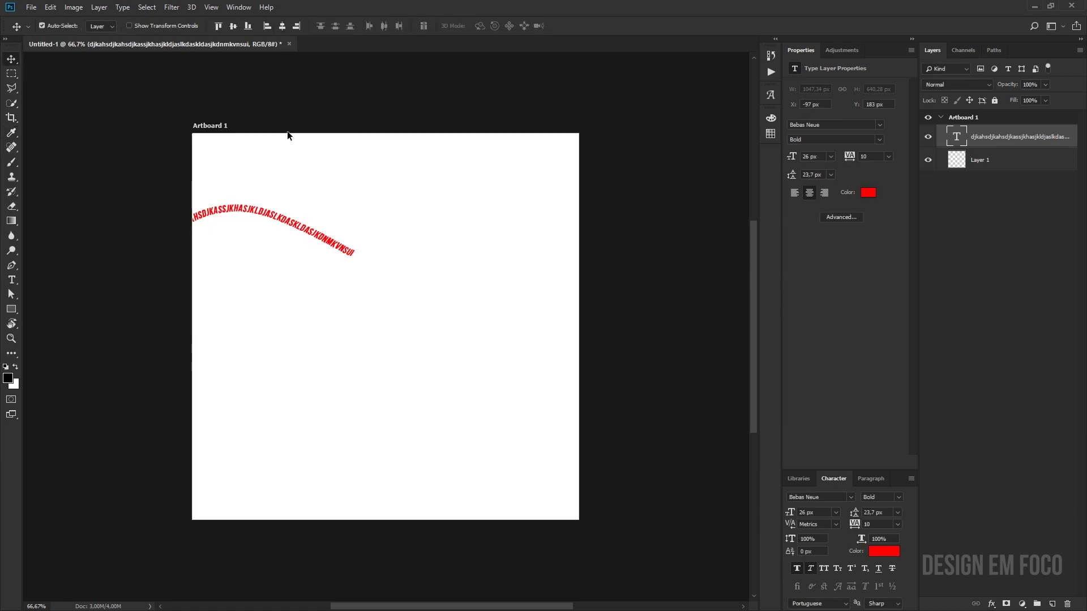
left_click_drag(298, 225, 384, 237)
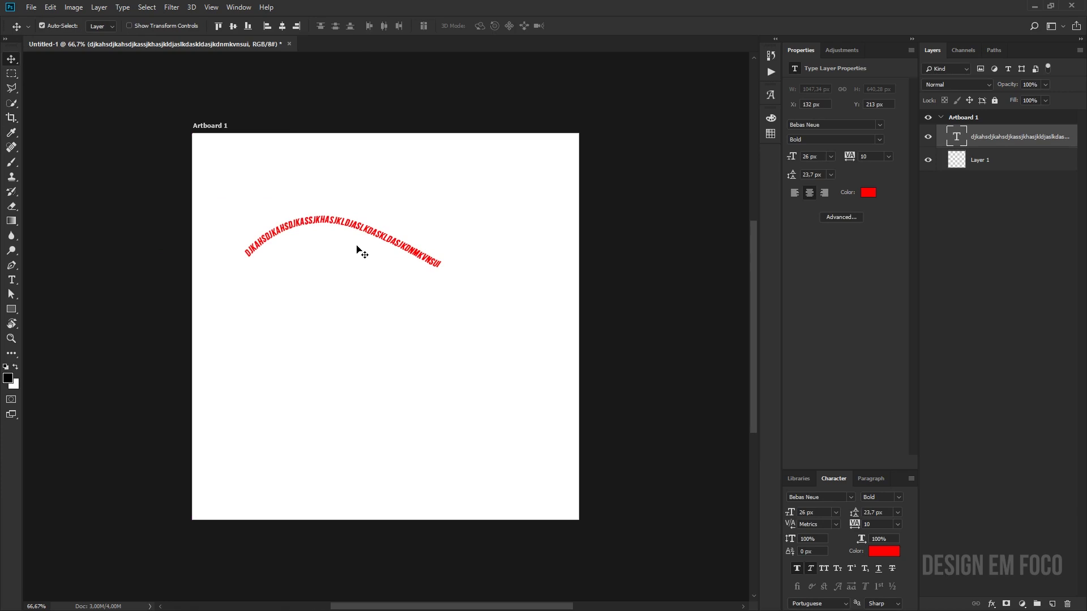
- Delete the red path text and set the Pen tool to Shape mode
key("Delete")
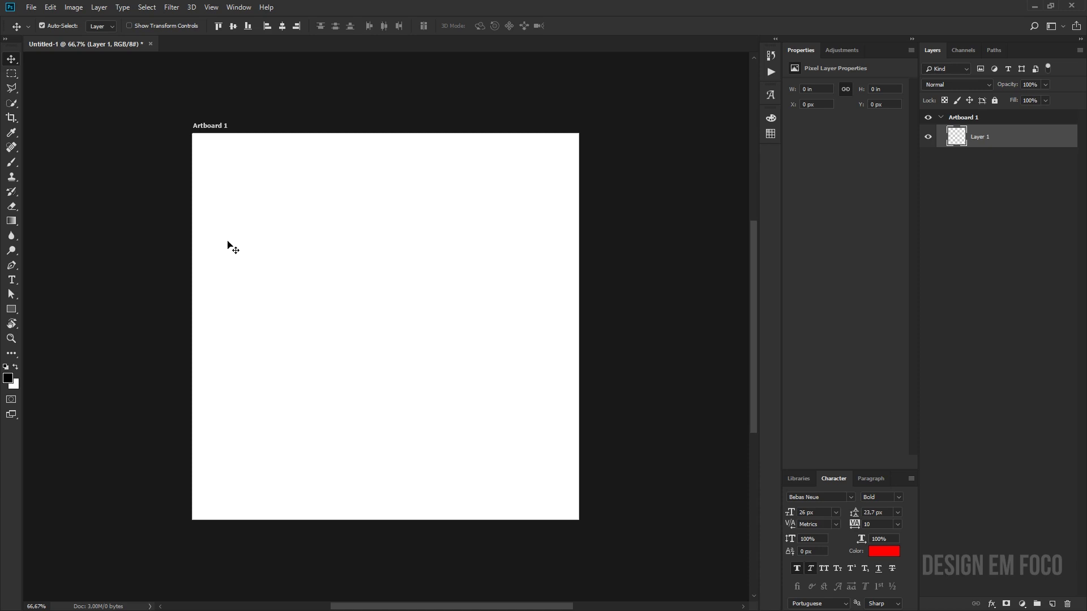
left_click(10, 266)
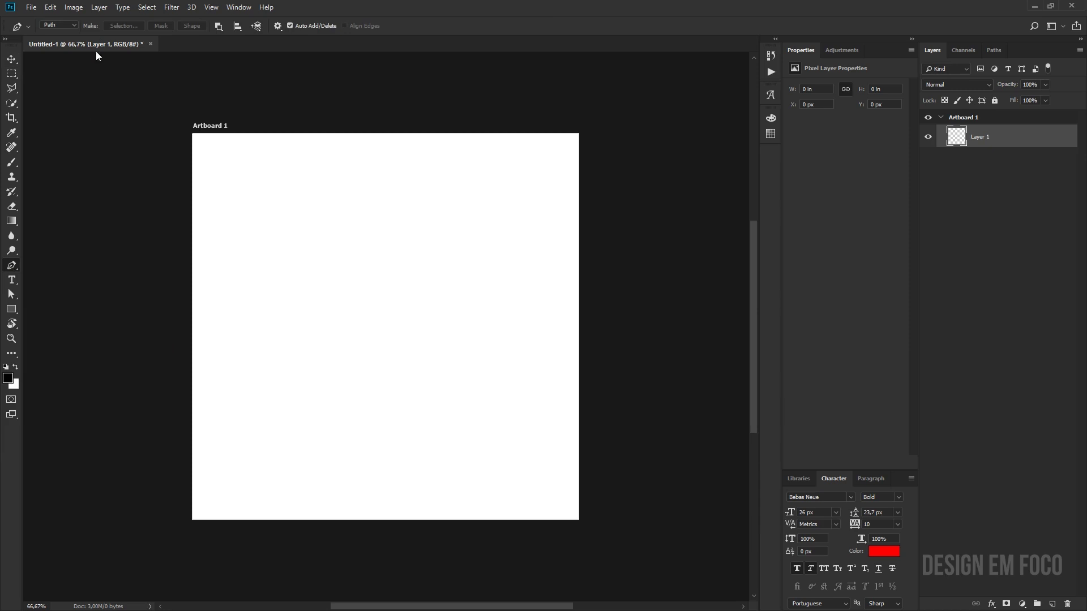
left_click(67, 25)
left_click(59, 34)
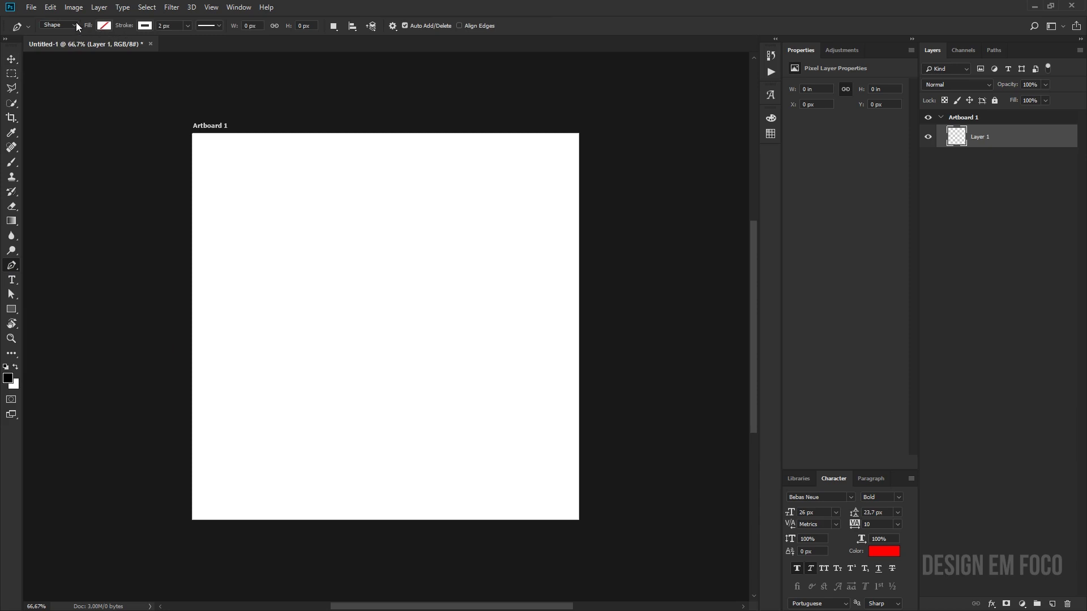
left_click(77, 26)
left_click(67, 43)
left_click(65, 25)
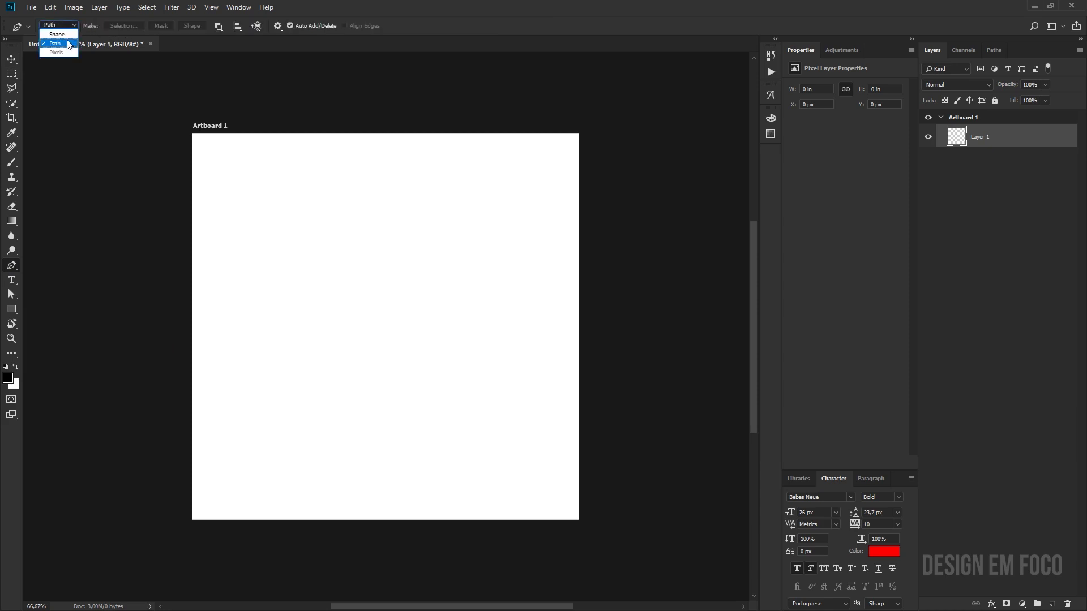
left_click(57, 35)
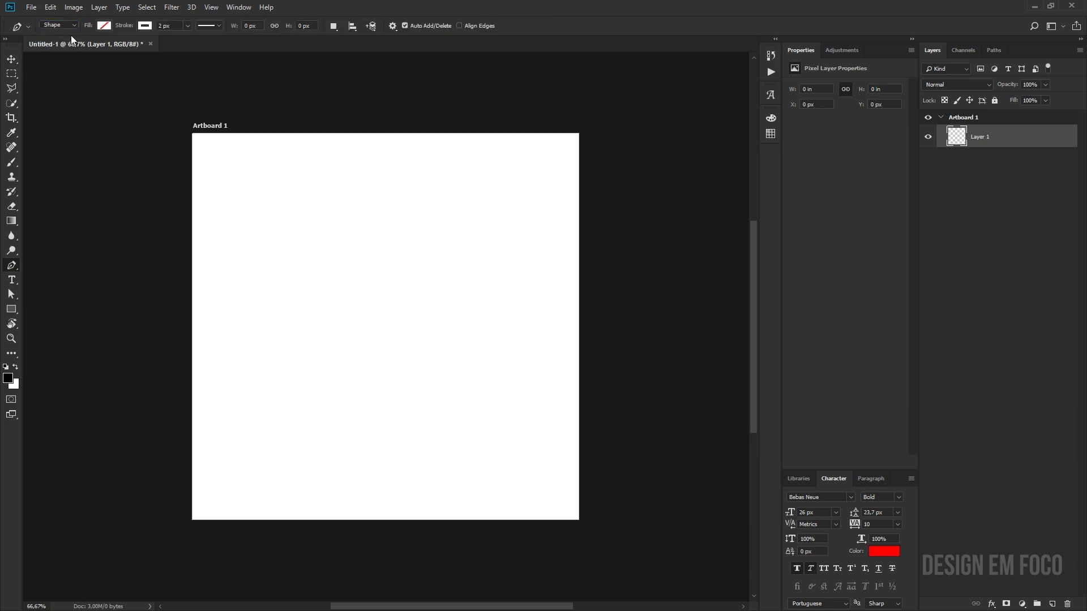
- Set the Pen stroke to black and draw an open curved line from beyond the artboard's left edge past its lower right edge
left_click(104, 26)
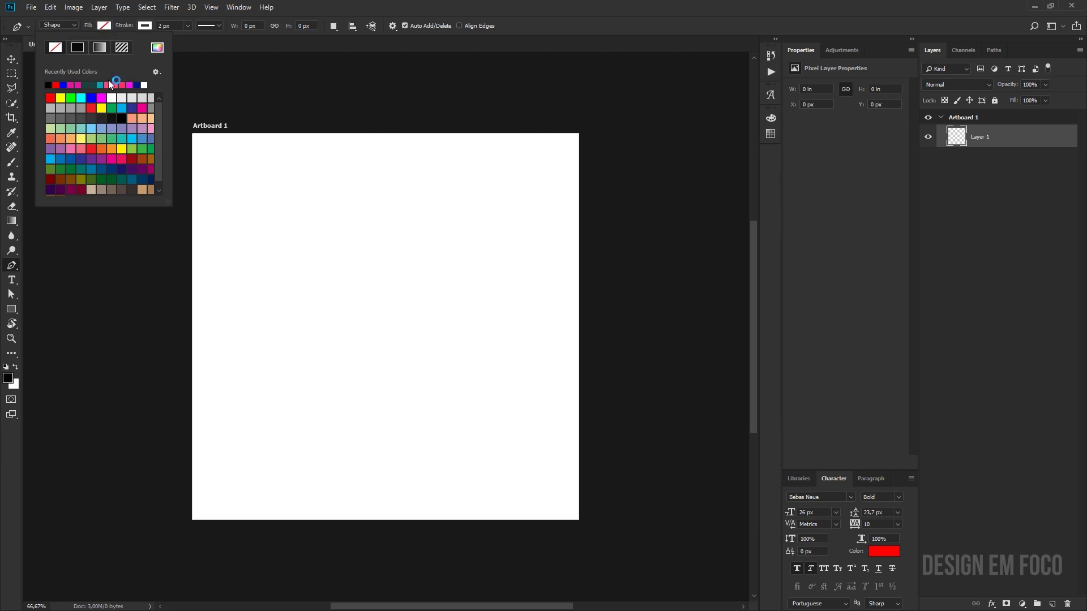
left_click(143, 26)
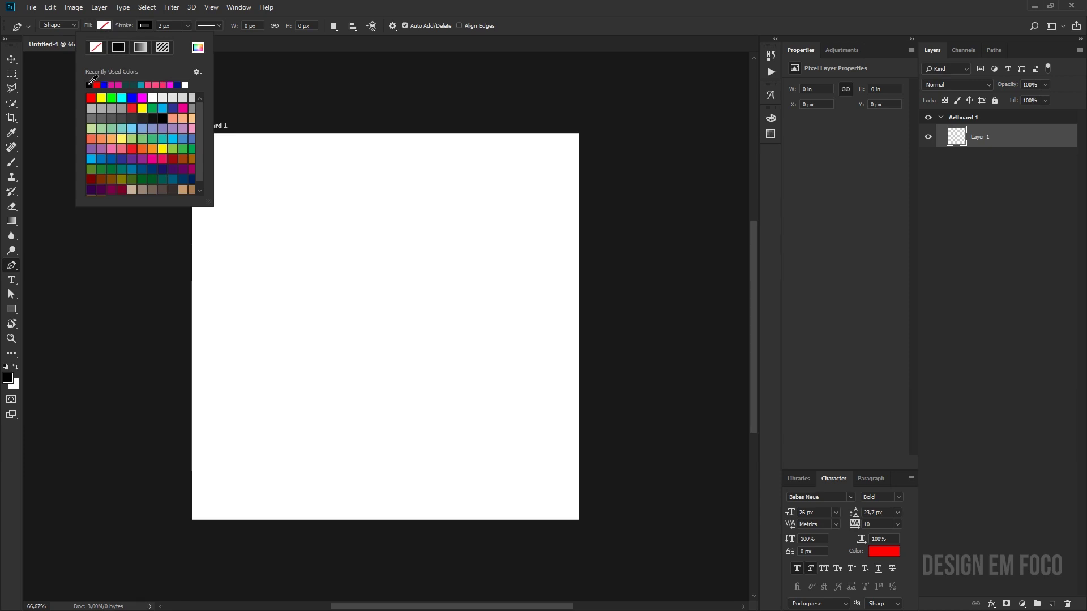
key("Escape")
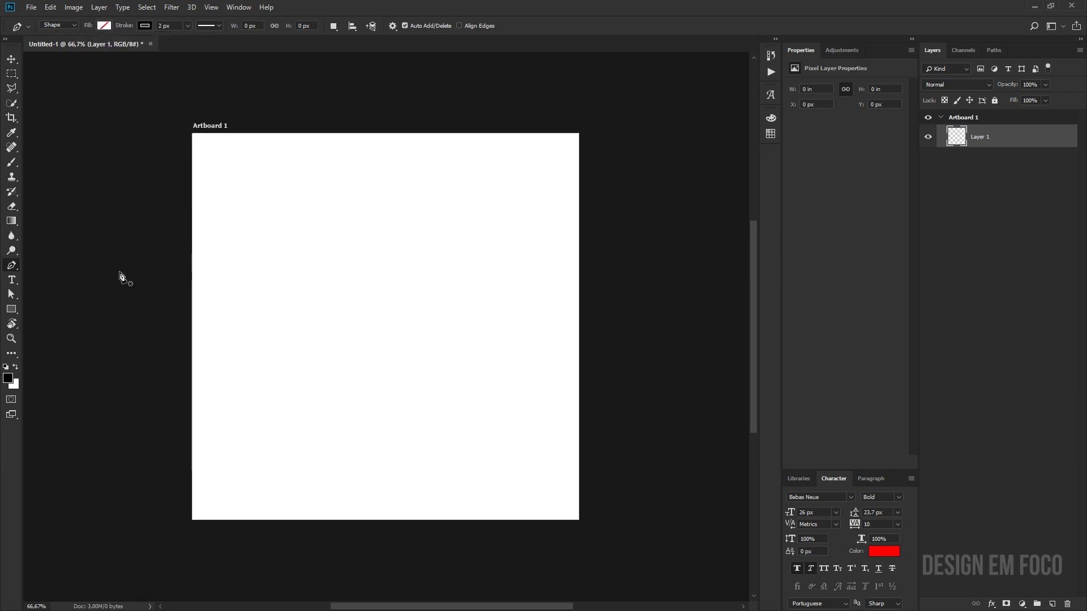
left_click_drag(140, 256, 203, 236)
left_click_drag(280, 222, 364, 228)
left_click_drag(440, 277, 502, 329)
left_click_drag(492, 420, 584, 477)
left_click_drag(637, 489, 647, 500)
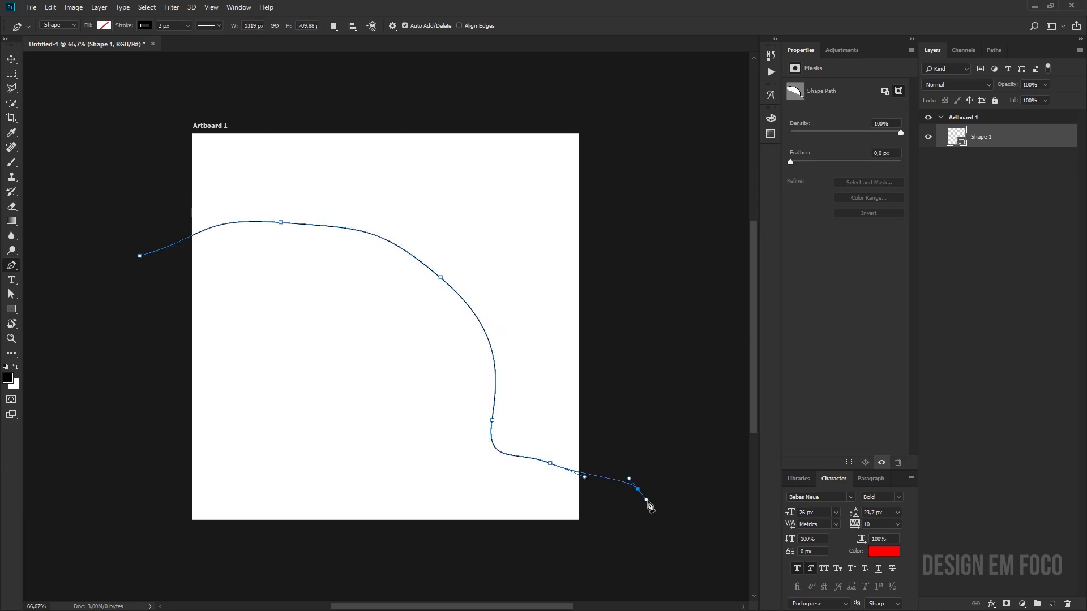
key("Return")
left_click(11, 58)
left_click(75, 161)
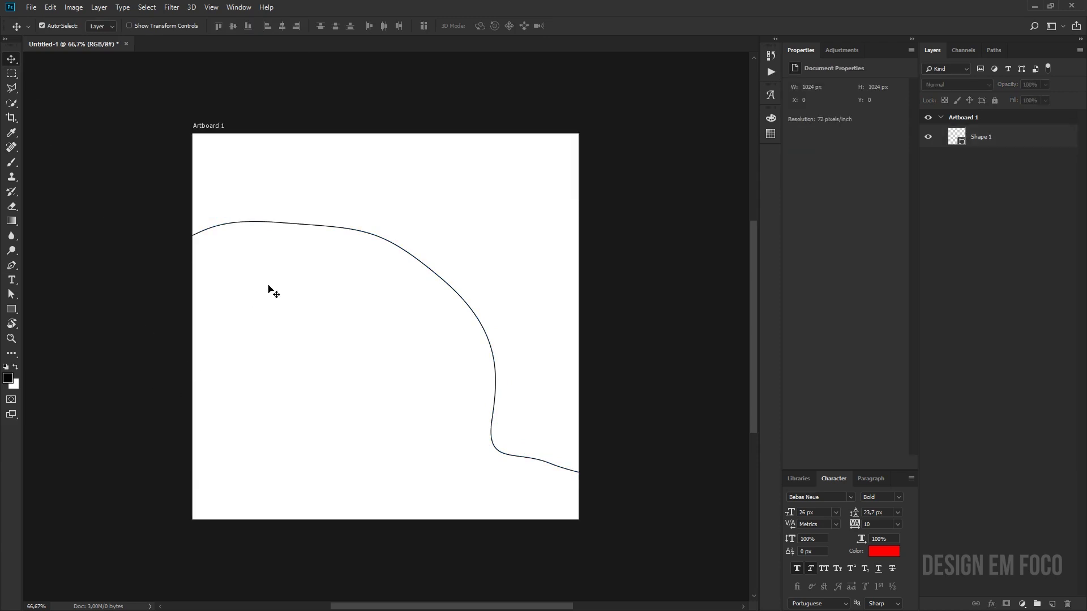
- Reshape the black curve with the Direct Selection Tool by moving its four inner anchor points
left_click(266, 224)
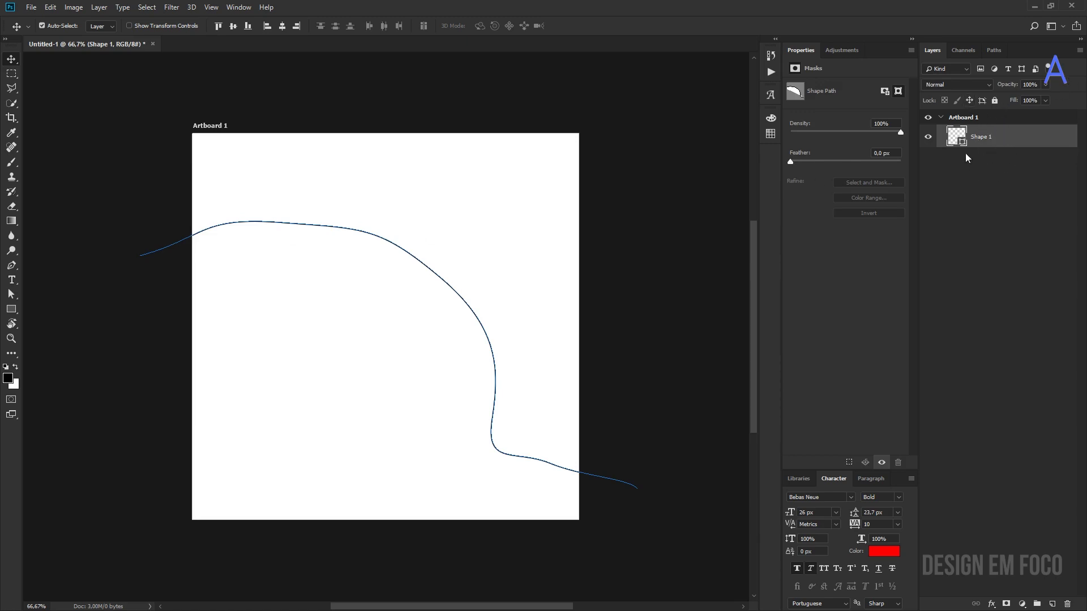
left_click(12, 296)
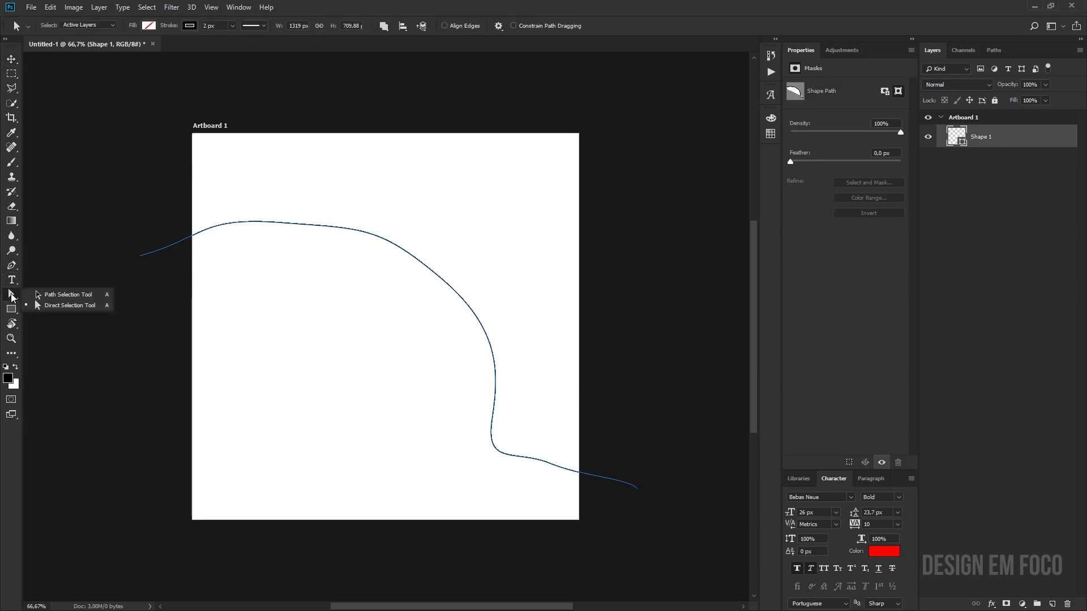
left_click(79, 304)
left_click(300, 225)
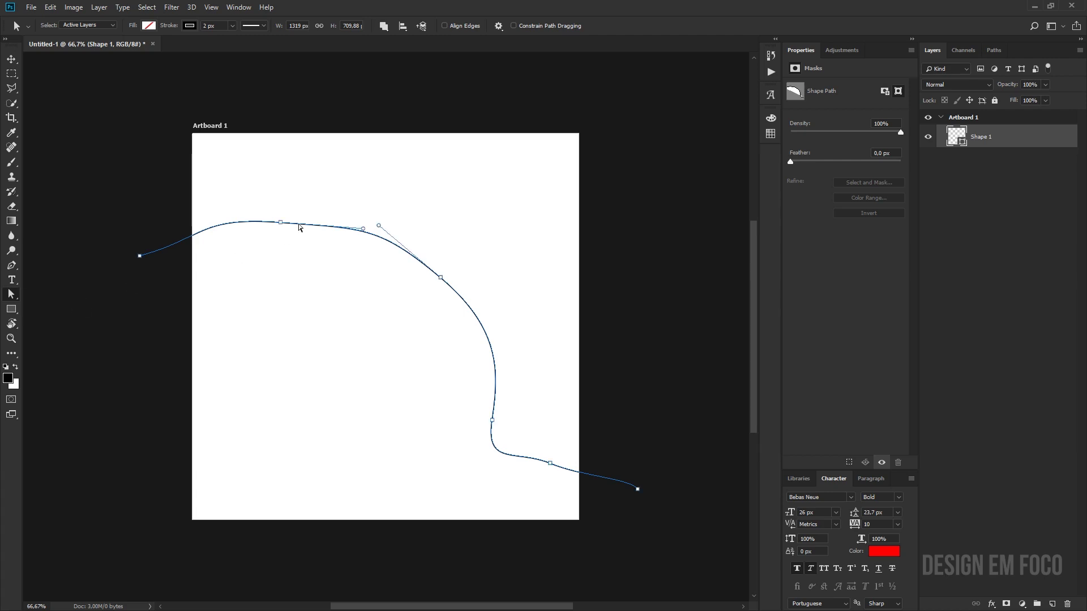
mouse_move(280, 222)
left_mouse_down()
mouse_move(267, 225)
mouse_move(269, 206)
left_mouse_up()
left_click_drag(440, 277, 428, 240)
left_click(486, 418)
left_click_drag(490, 421, 460, 380)
left_click_drag(557, 468, 528, 468)
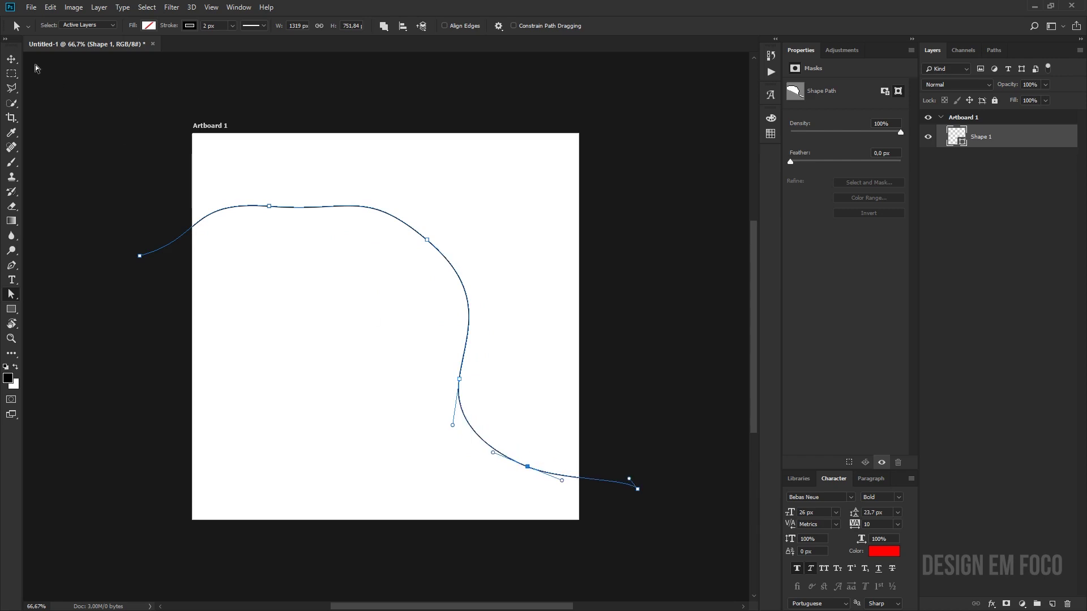
left_click(14, 60)
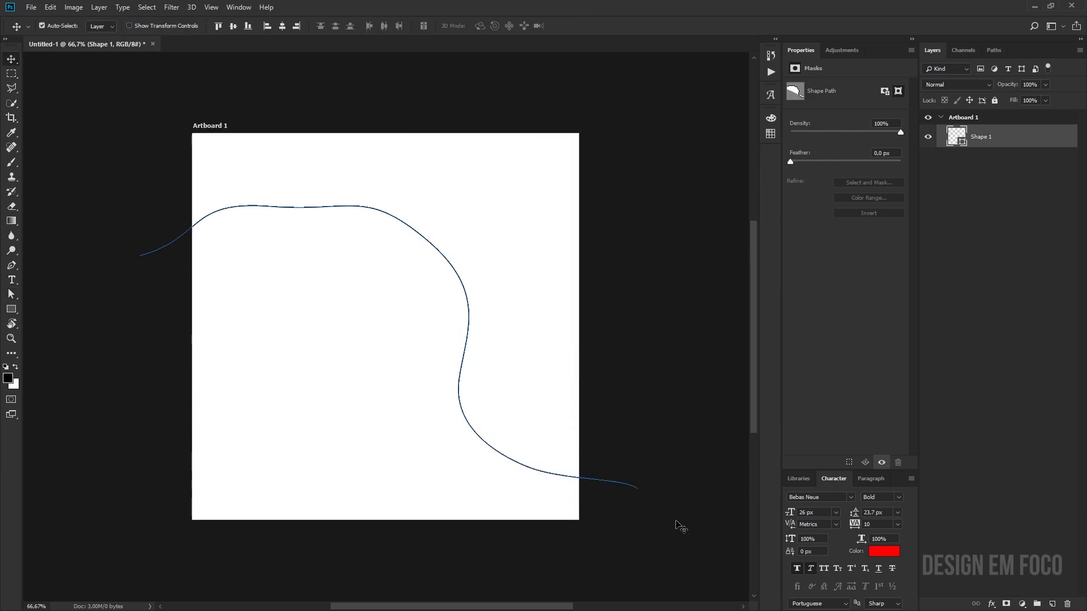
- Delete the curved line shape and set the Pen tool to a blue fill with no stroke
key("Delete")
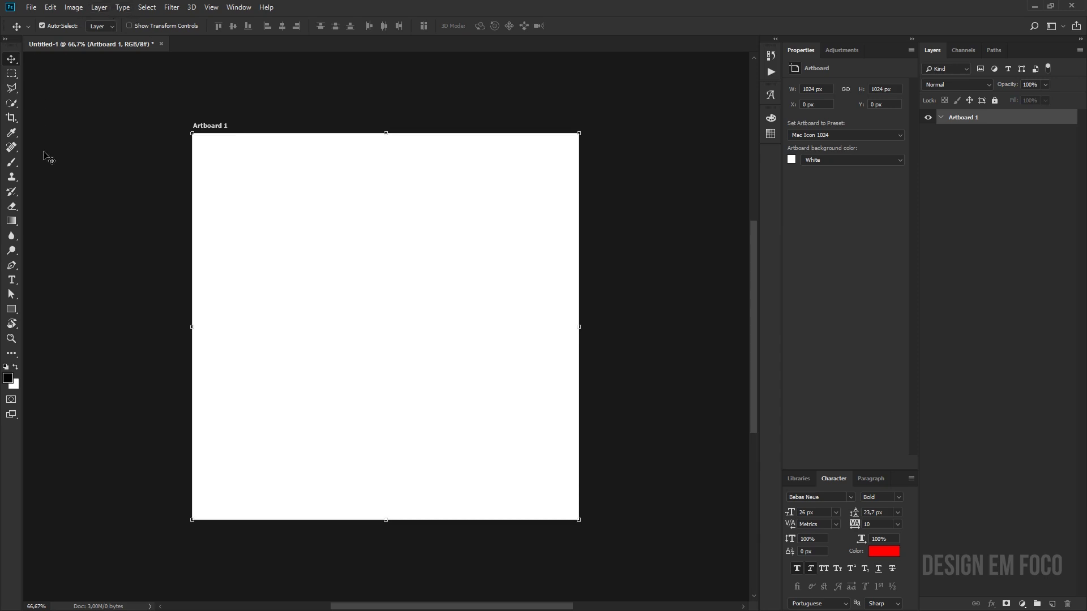
left_click(12, 266)
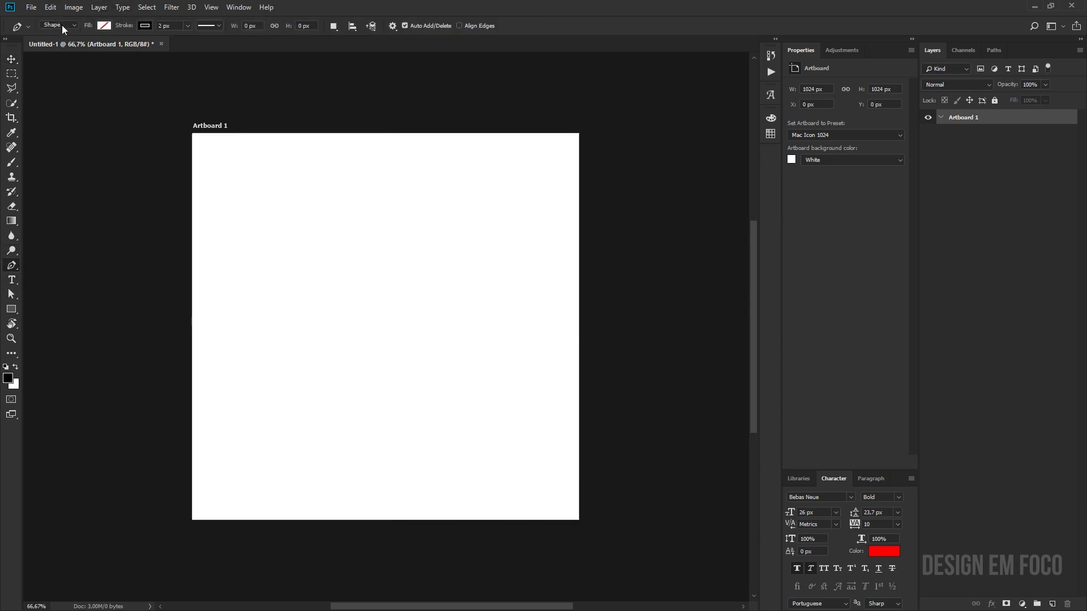
left_click(104, 25)
left_click(91, 98)
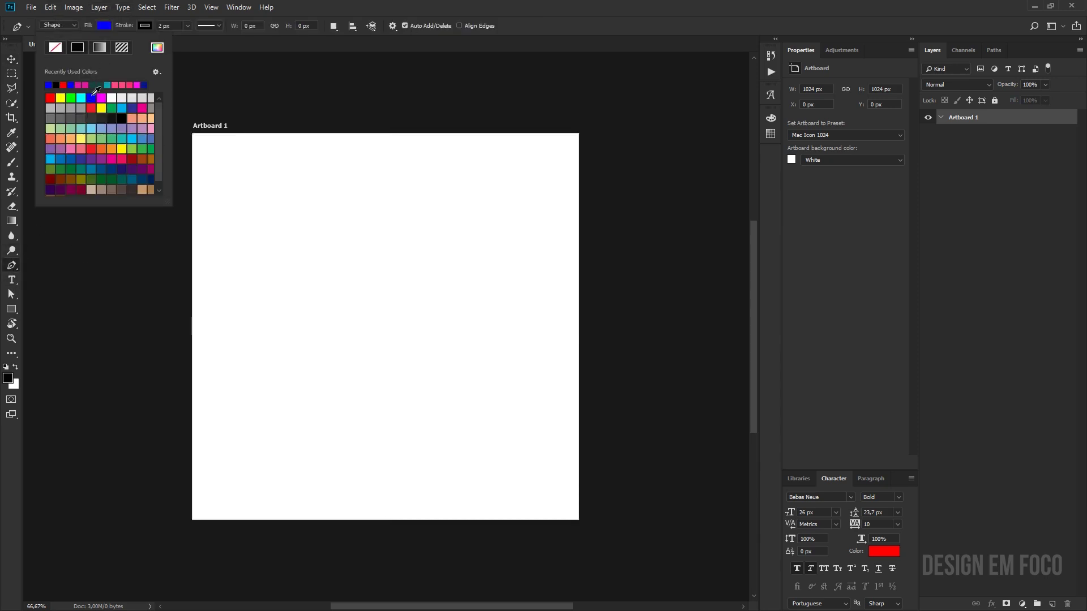
left_click(144, 27)
left_click(98, 49)
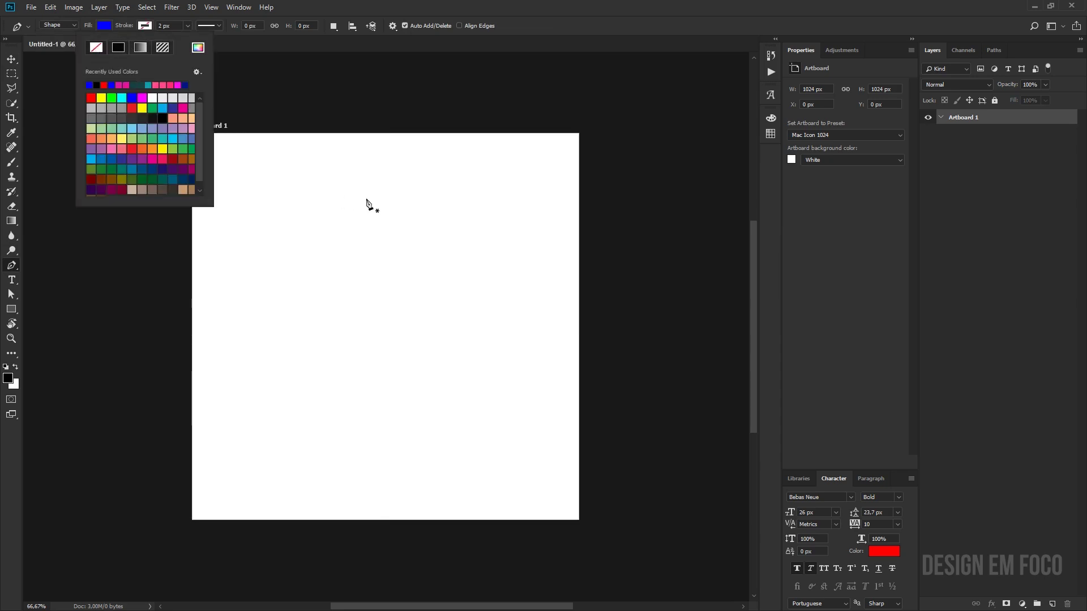
- Draw a closed, blue-filled curved shape over the artboard's upper right corner, extending past its edges
left_click(419, 107)
left_click(454, 130)
left_click_drag(489, 187, 510, 222)
left_click_drag(574, 266, 623, 267)
left_click(686, 252)
left_click(651, 121)
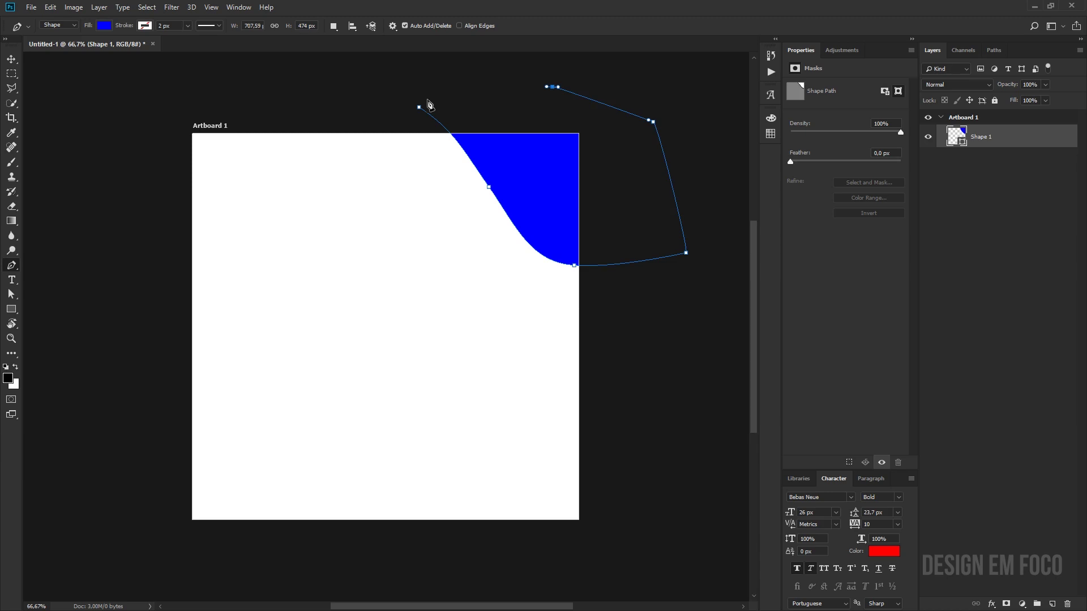
left_click_drag(419, 107, 430, 121)
- Draw a second closed blue shape along the artboard's bottom, its upper edge curving from the left edge down past the right edge
scroll(498, 326, "down", 1)
left_click_drag(498, 325, 402, 219)
left_click(128, 229)
left_click_drag(305, 338, 425, 358)
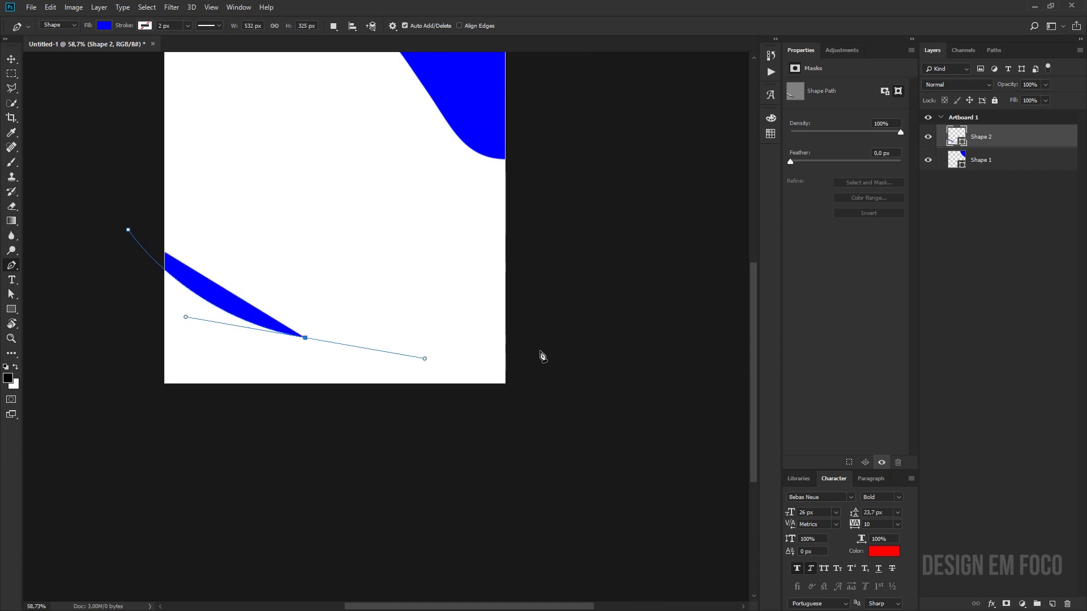
left_click_drag(570, 360, 600, 353)
left_click(583, 411)
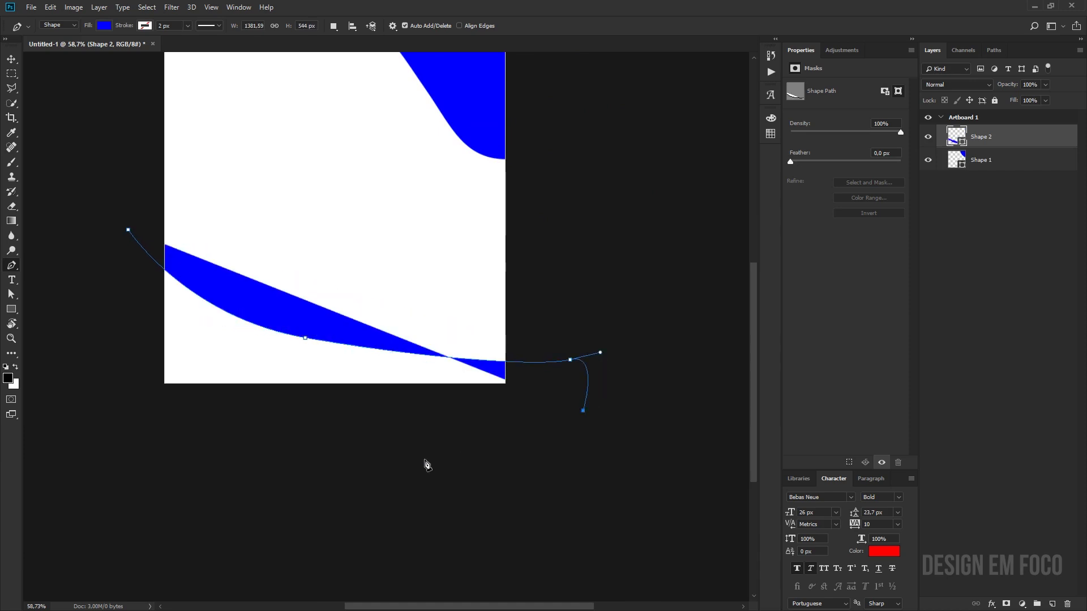
left_click(424, 459)
left_click(264, 425)
left_click(146, 392)
left_click(78, 321)
left_click(128, 230)
scroll(129, 234, "down", 2)
left_click_drag(250, 224, 347, 265)
key("v")
- Start opening an image file and browse up from the IMAGENS folder to the LOTUS DESIGN folder
left_click(31, 7)
left_click(51, 30)
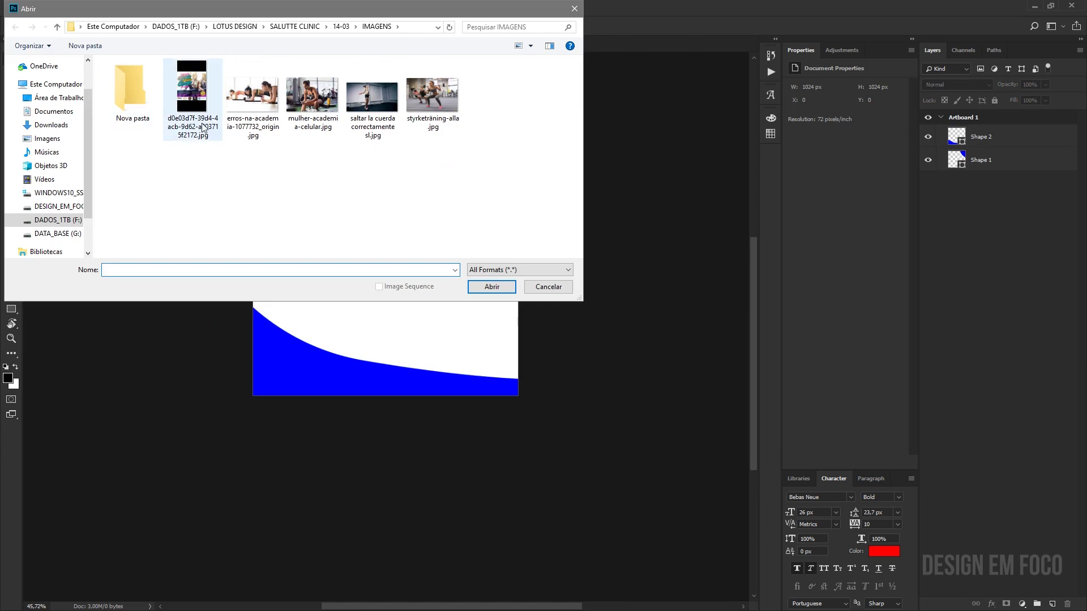
left_click(370, 117)
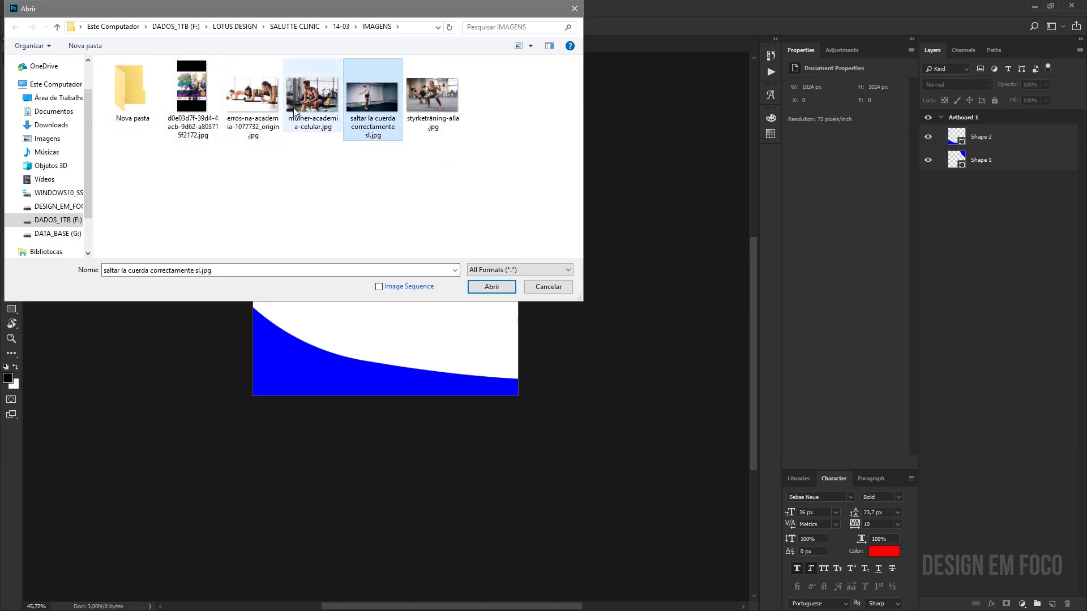
left_click(57, 27)
left_click(57, 27)
left_click(57, 27)
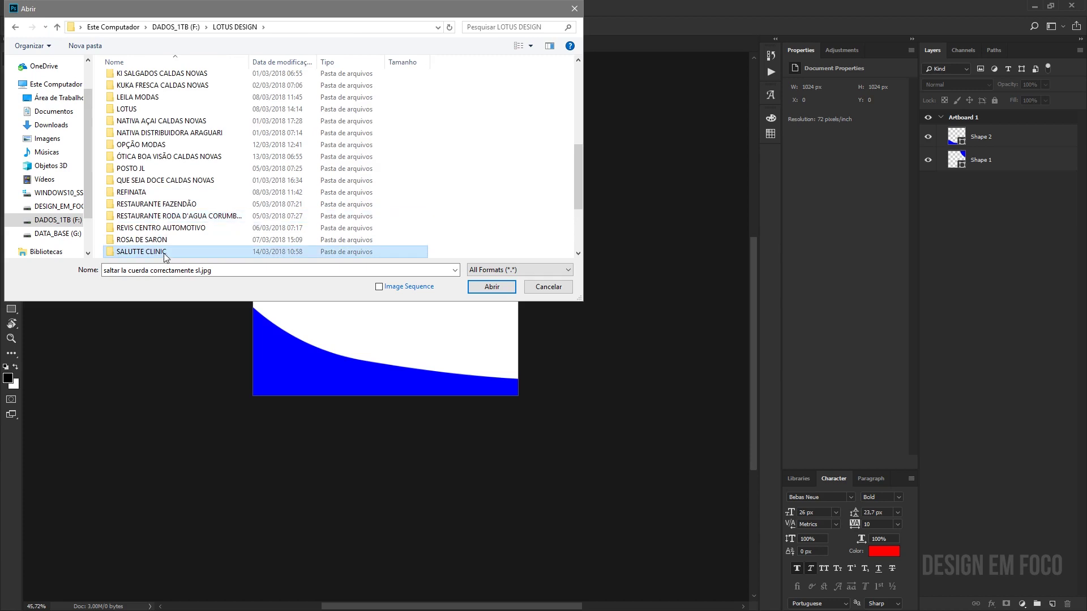
- Open resorts-brasil-acqua-beach-park-resort-area-externa-13.jpg from SÓ CASAS TEMPORADAS > IMG BANCO DE DADOS > 09-03
scroll(170, 254, "down", 3)
double_click(141, 167)
double_click(131, 80)
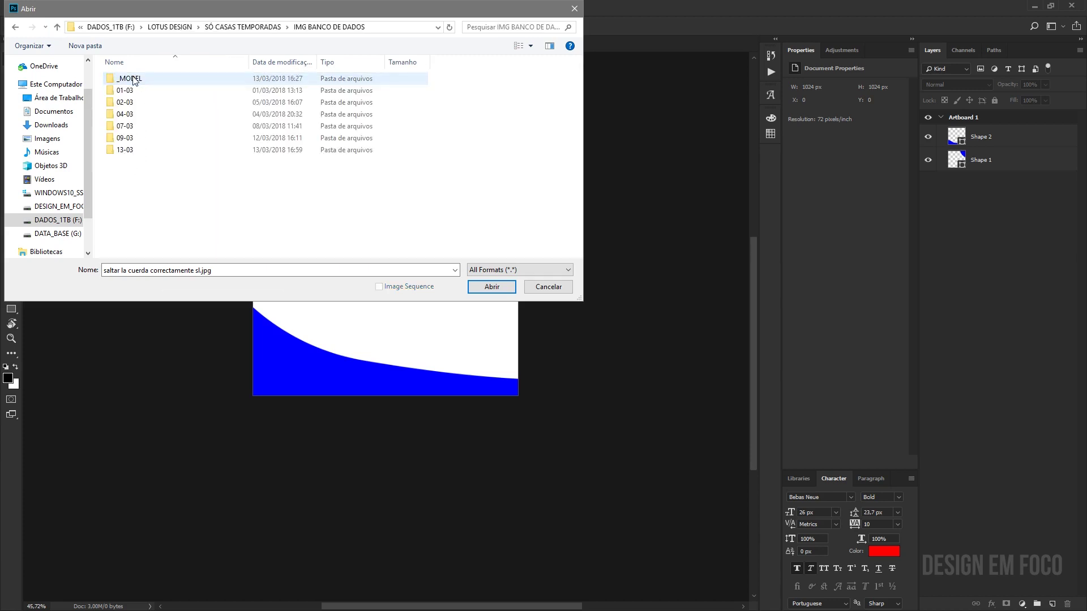
double_click(134, 139)
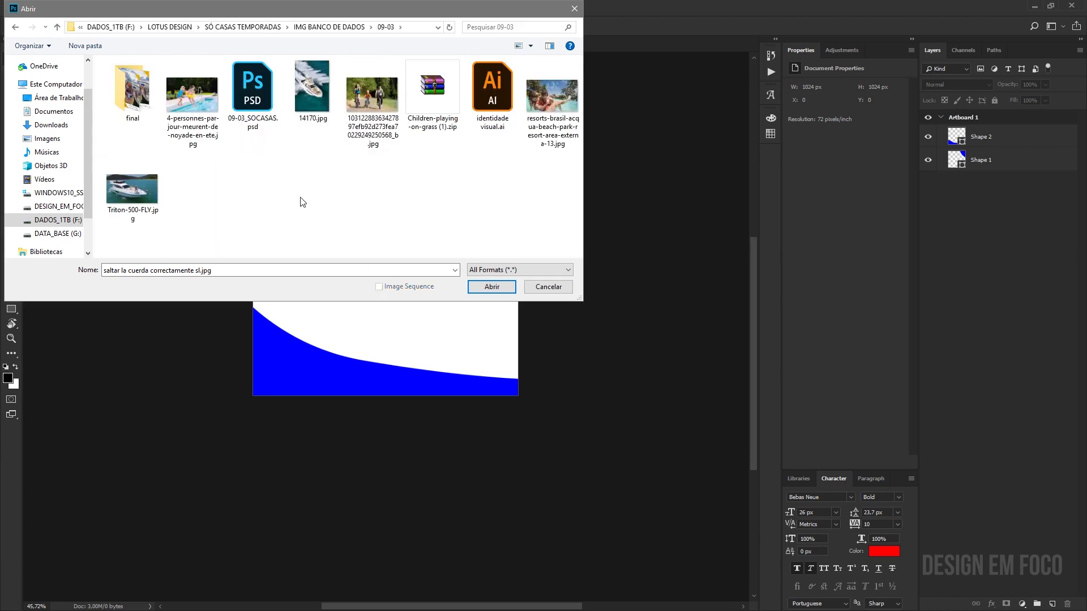
left_click(205, 109)
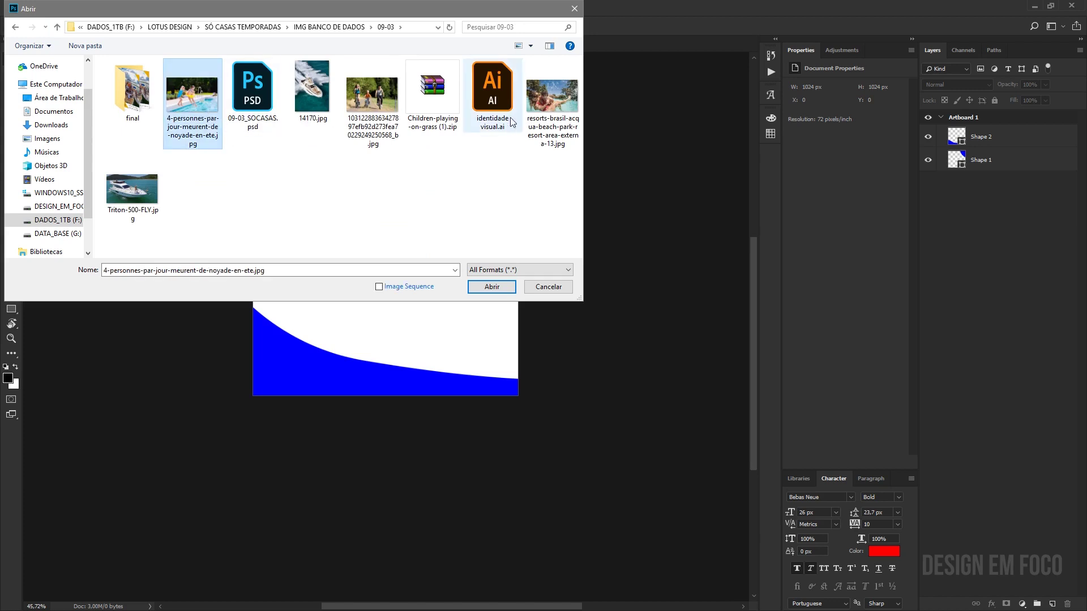
left_click(551, 109)
left_click(496, 287)
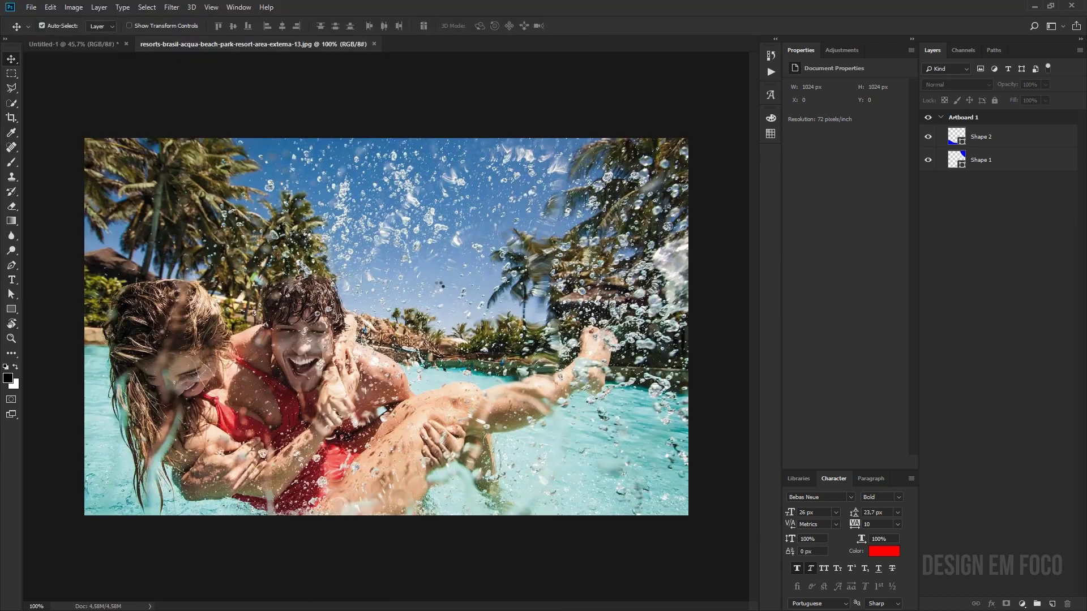
- Place the pool photo on the Untitled-1 artboard beneath both blue shape layers and shift it to the right
left_click_drag(82, 47, 348, 276)
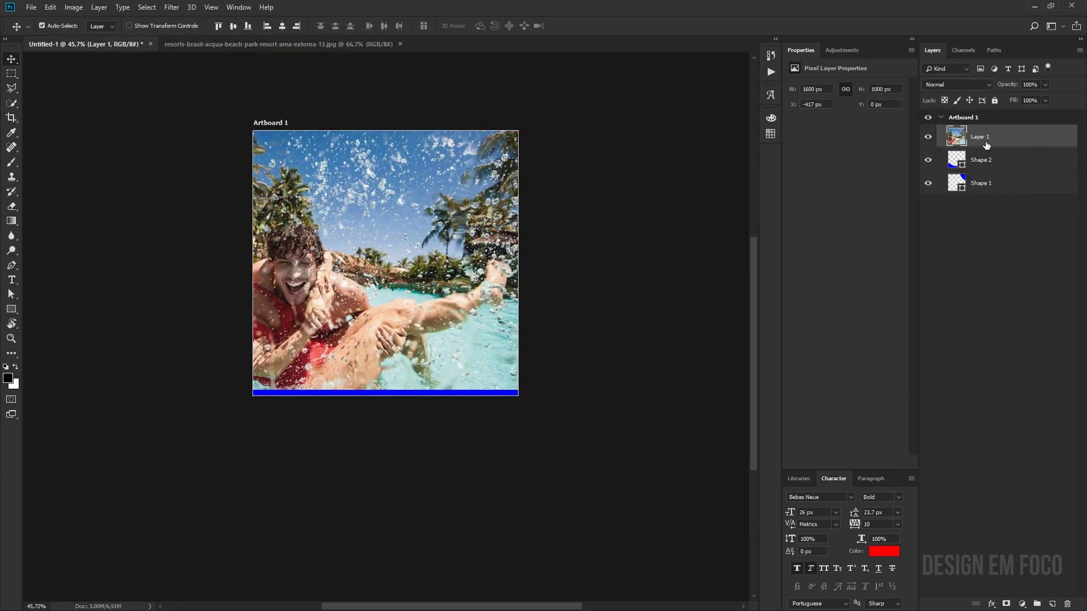
left_click(962, 161)
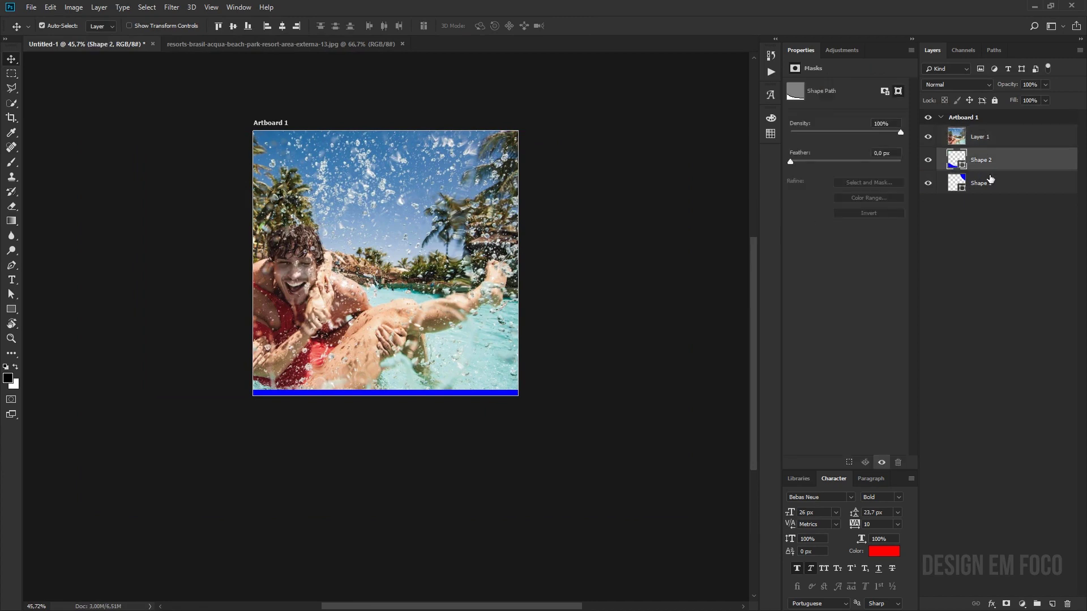
left_click(990, 182, "shift")
left_click_drag(993, 167, 995, 126)
left_click_drag(456, 263, 546, 272)
- Set the blend mode of both blue shape layers to Color Dodge
left_click(1001, 145)
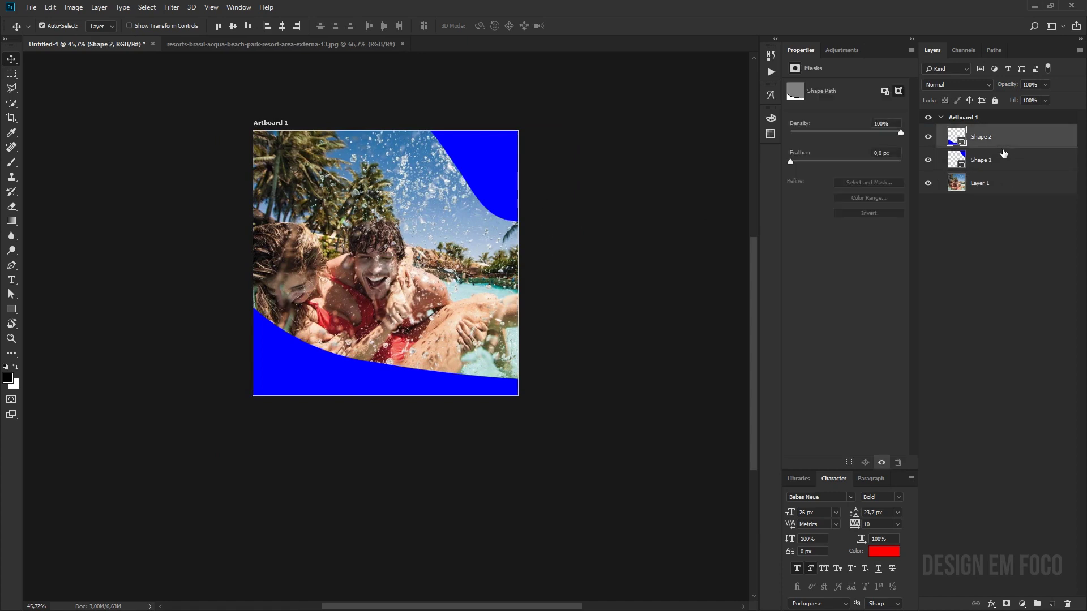
left_click(1003, 154, "shift")
left_click(1004, 206)
left_click(989, 145)
left_click(989, 160, "shift")
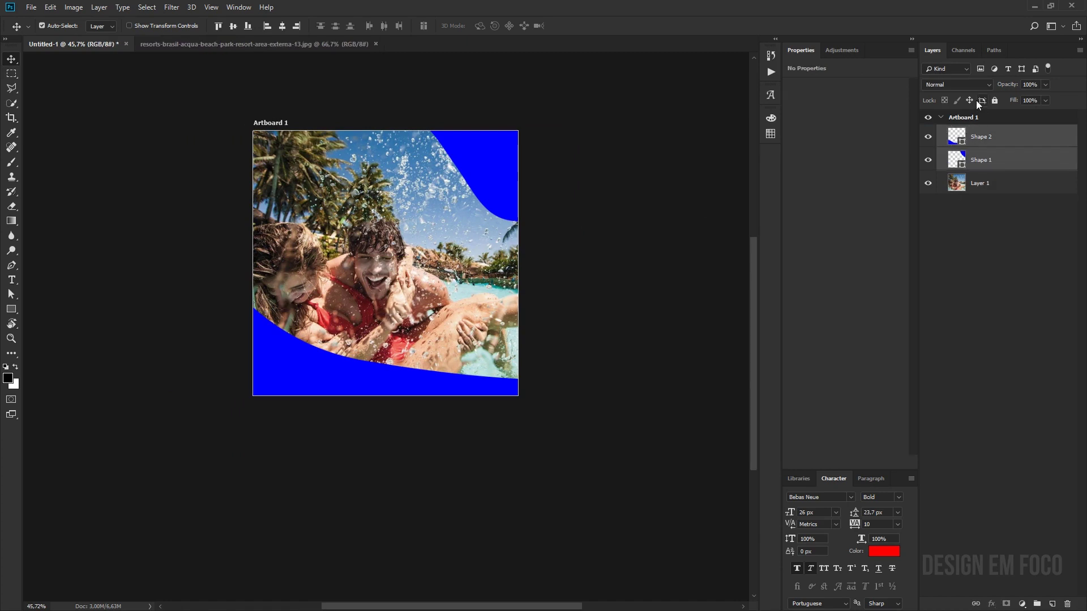
left_click(959, 84)
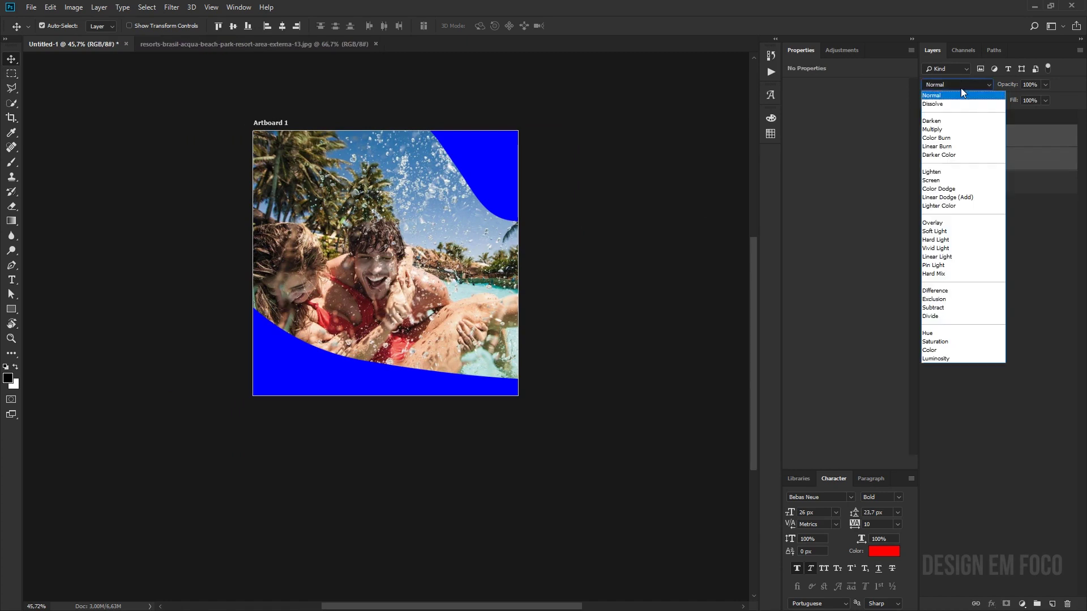
left_click(947, 128)
scroll(949, 86, "down", 5)
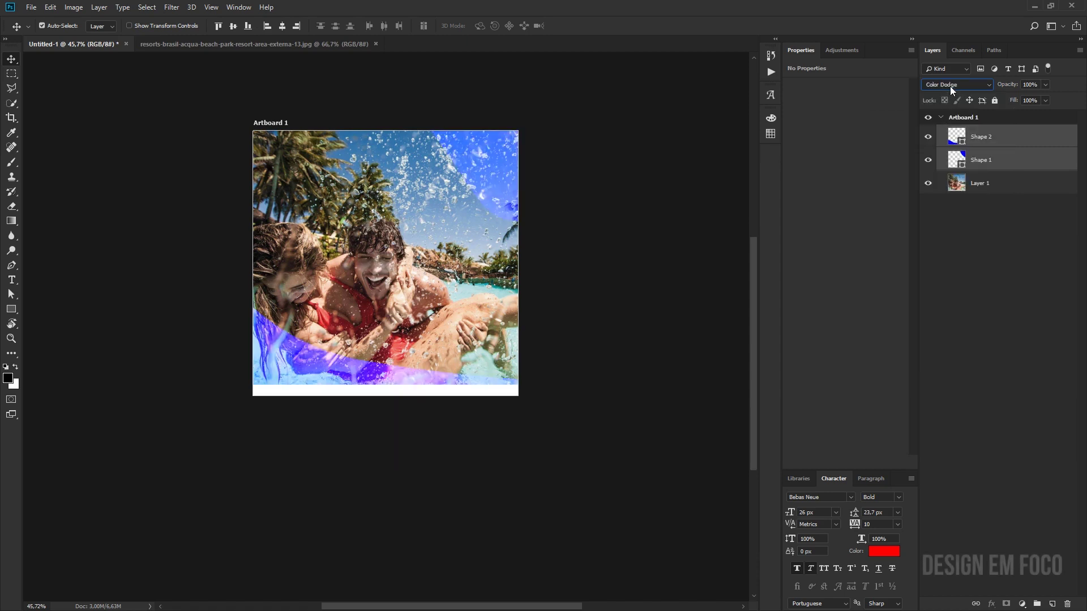
left_click(1001, 267)
- Enlarge the pool photo with Free Transform so it covers the artboard down to its bottom edge
left_click(604, 329)
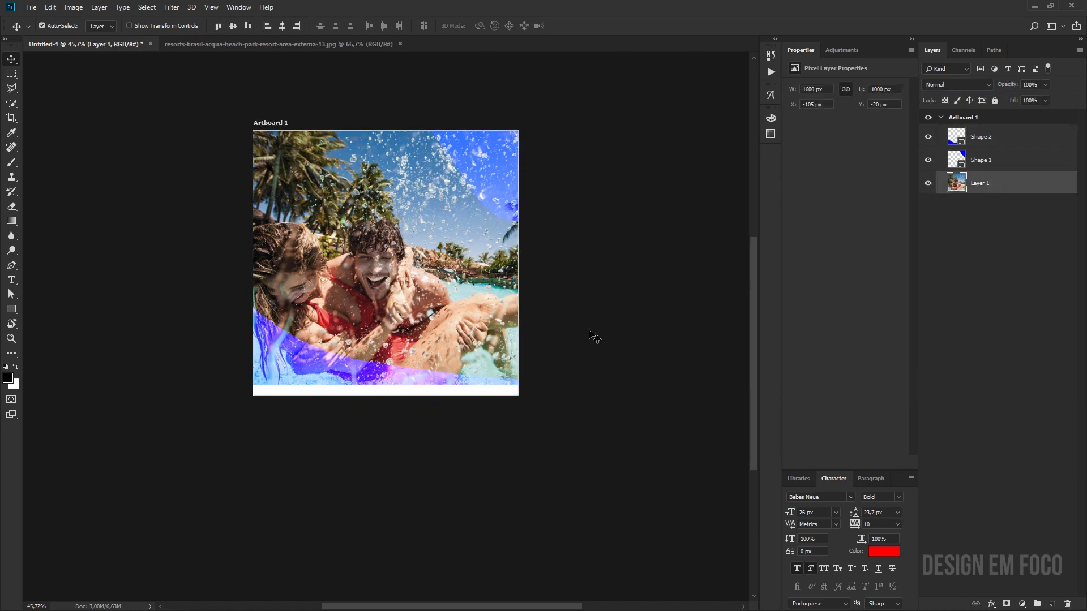
key("ctrl+t")
left_click_drag(640, 384, 683, 406)
key("Return")
left_click(626, 400)
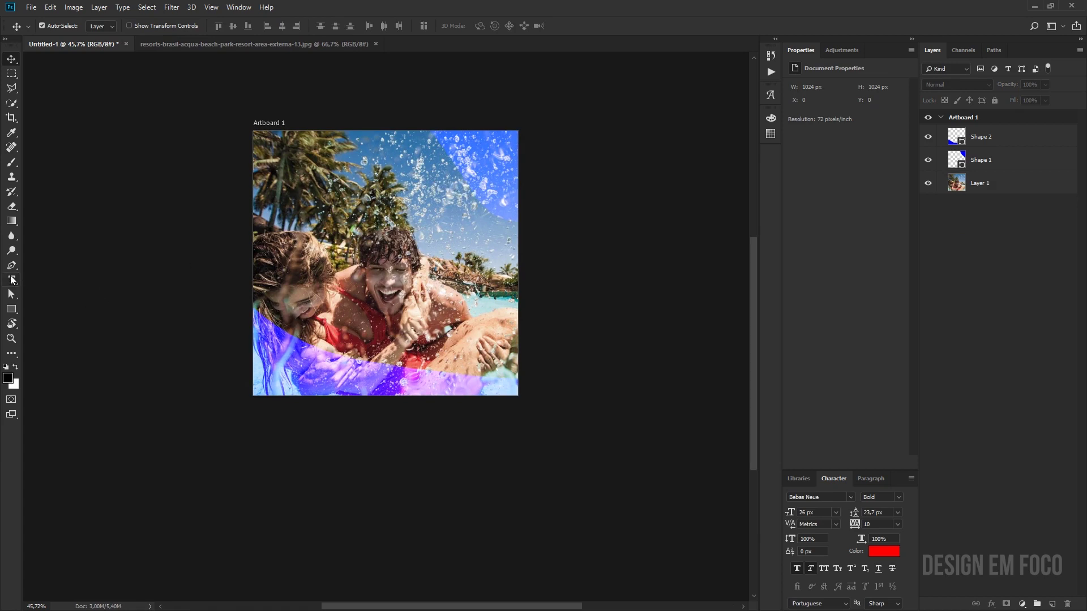
- Set the Pen tool to no fill and a white stroke
left_click(11, 265)
left_click(105, 25)
left_click(55, 48)
left_click(146, 27)
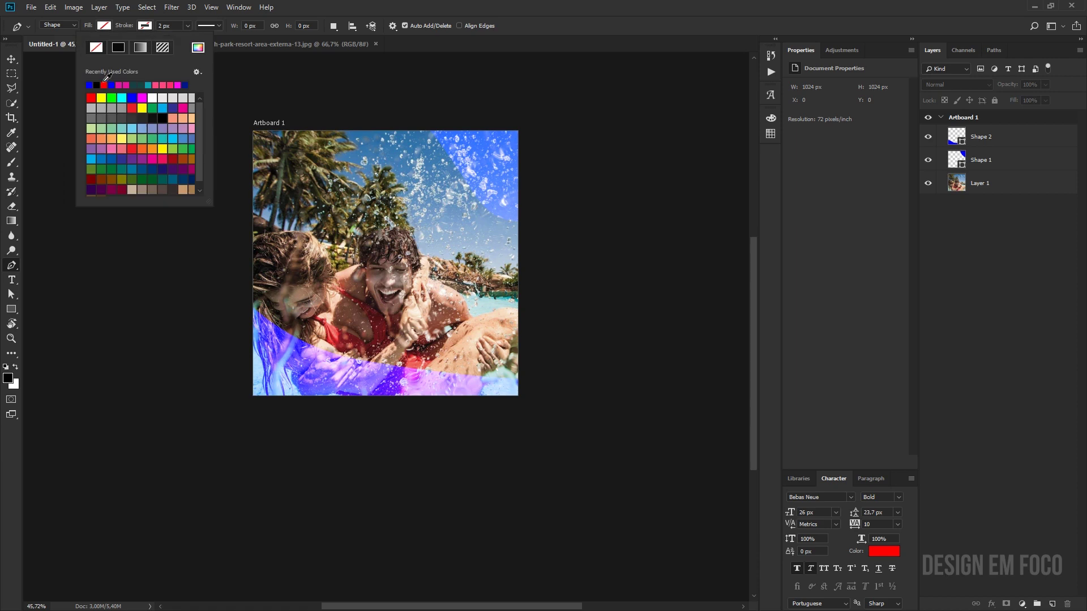
left_click(152, 98)
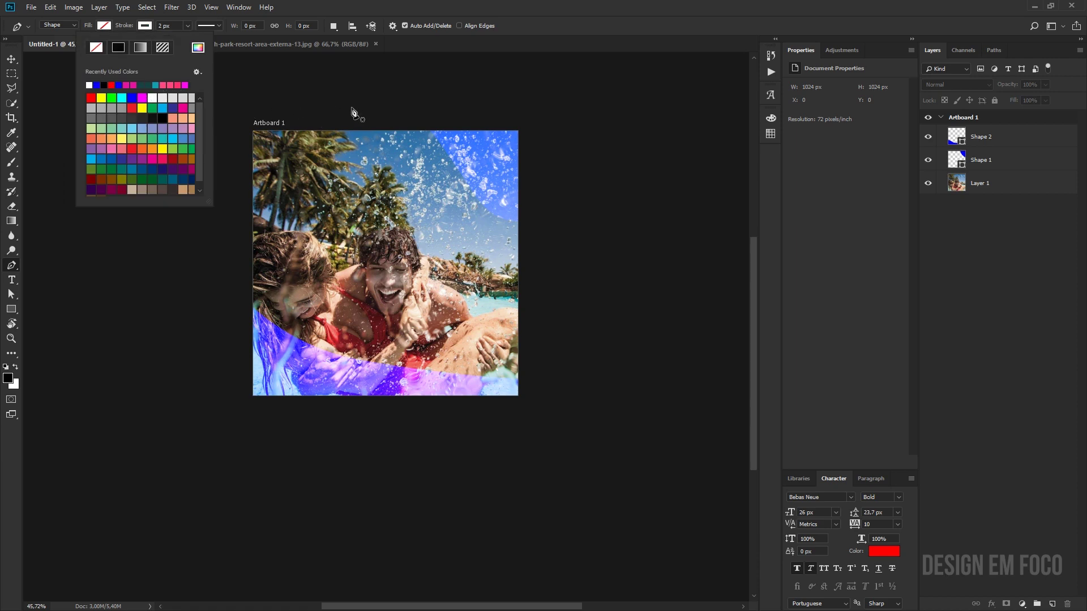
- Draw an open white curve across the artboard's upper right corner and move its layer into Artboard 1 above the blue shapes
left_click(408, 109)
left_click(515, 252)
left_click_drag(549, 262, 566, 276)
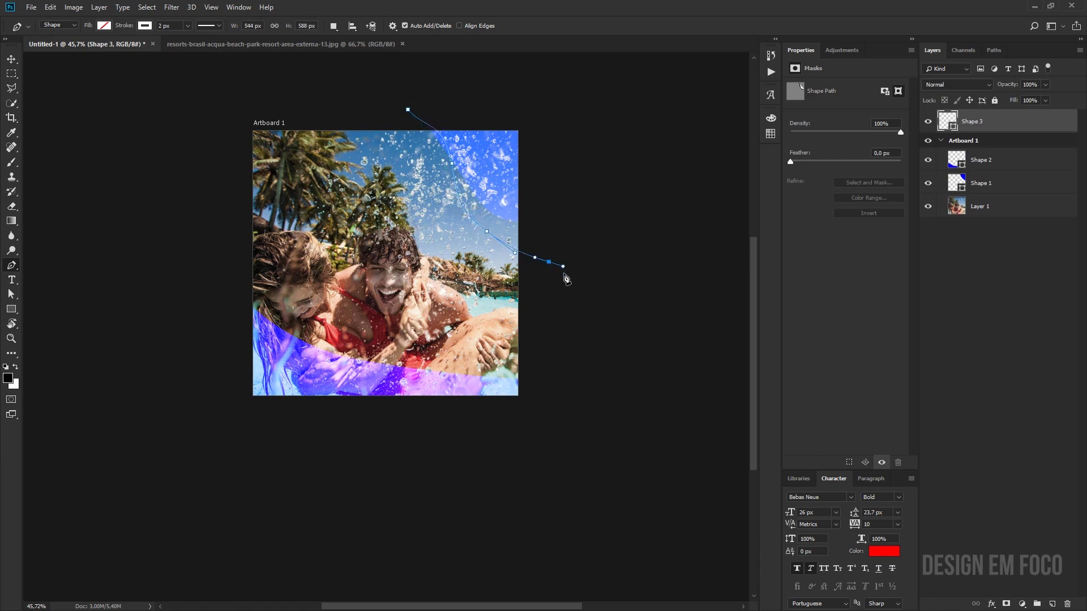
key("Return")
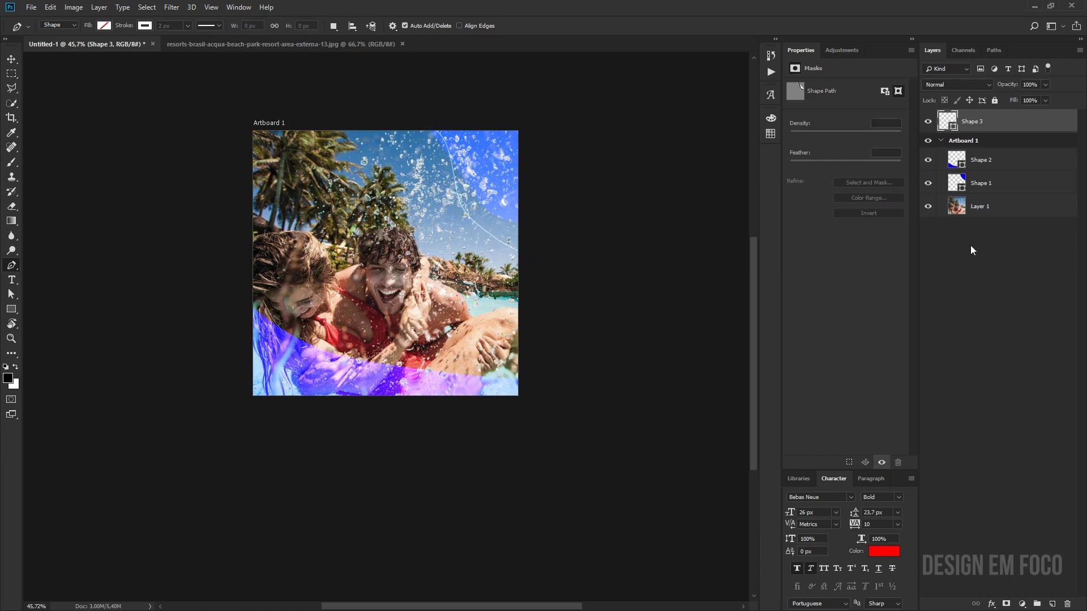
left_click(971, 247)
mouse_move(974, 137)
left_mouse_down()
mouse_move(986, 120)
mouse_move(975, 139)
left_mouse_up()
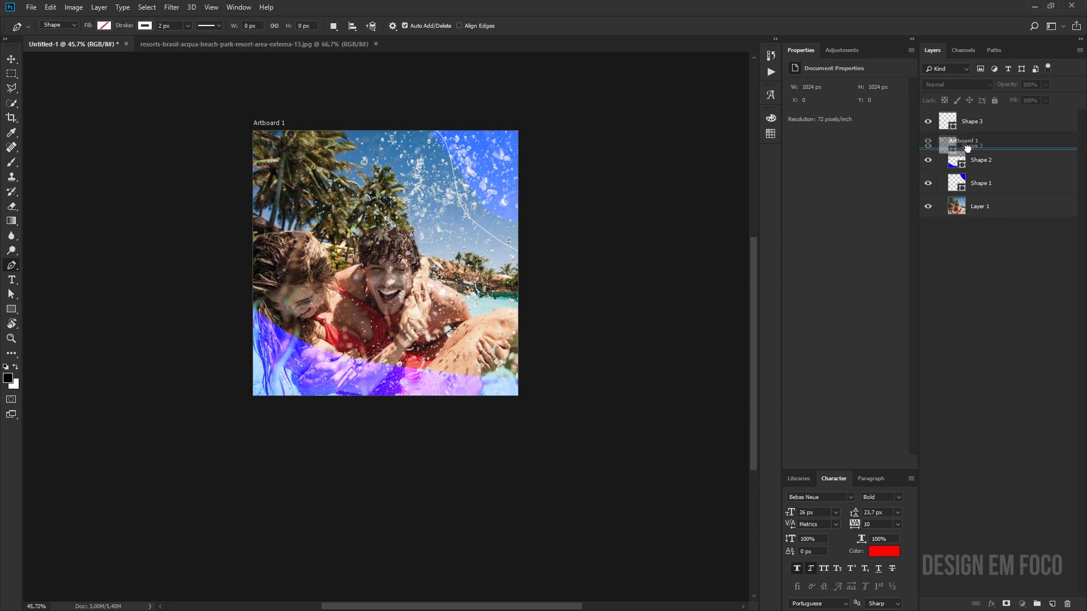
- Draw a second open white curve from beyond the artboard's left edge down past its bottom edge
left_click(227, 211)
left_click_drag(306, 315, 334, 416)
left_click_drag(365, 453, 396, 479)
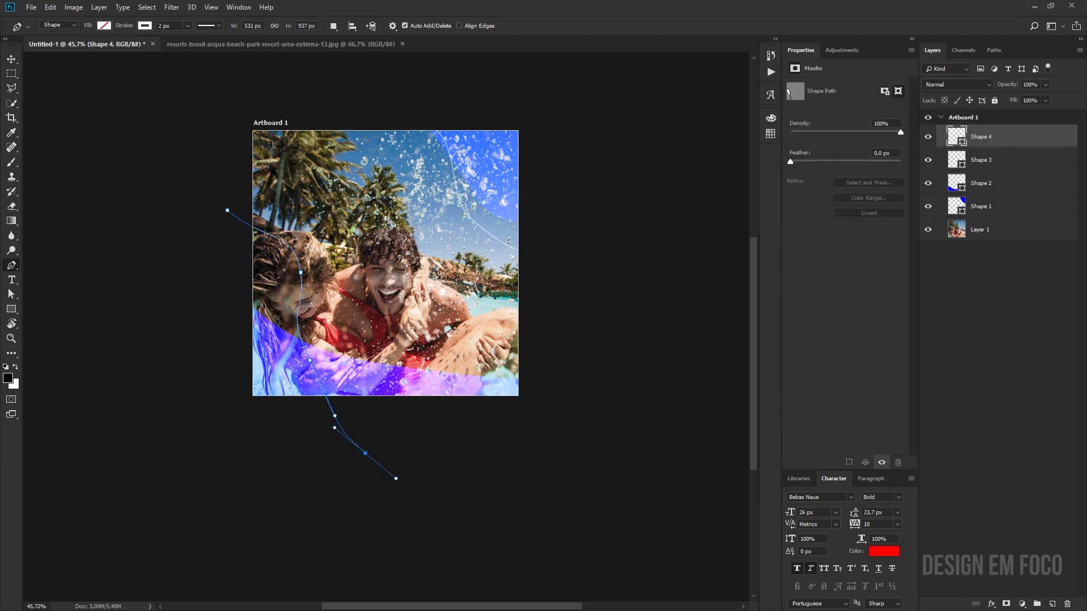
left_click(11, 59)
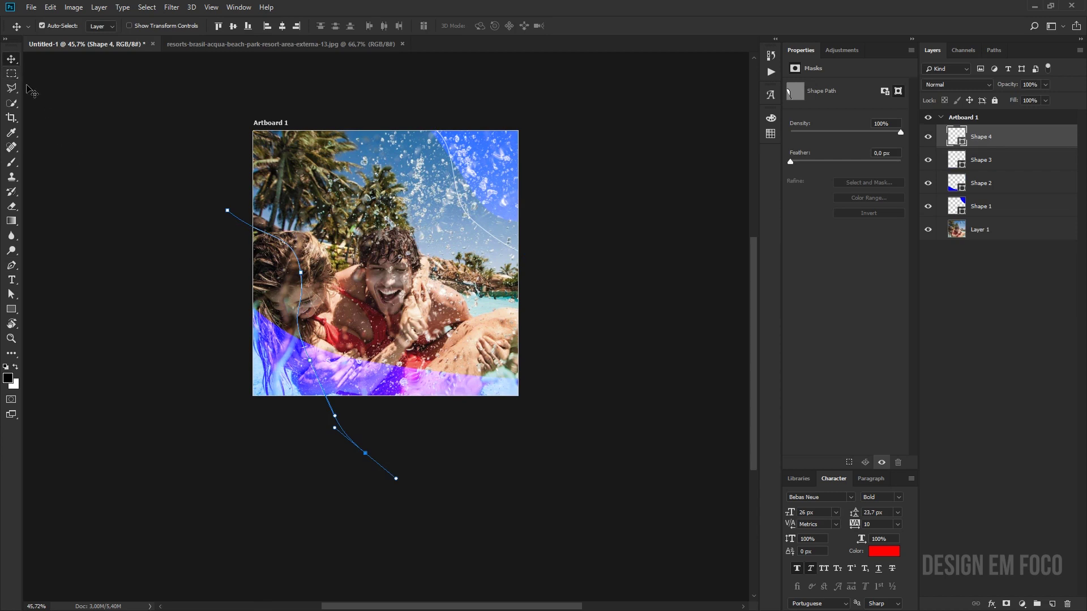
left_click(92, 145)
- Compare the composition with the photo layer hidden and shown, with the artboard fitted to the window
scroll(321, 274, "up", 2)
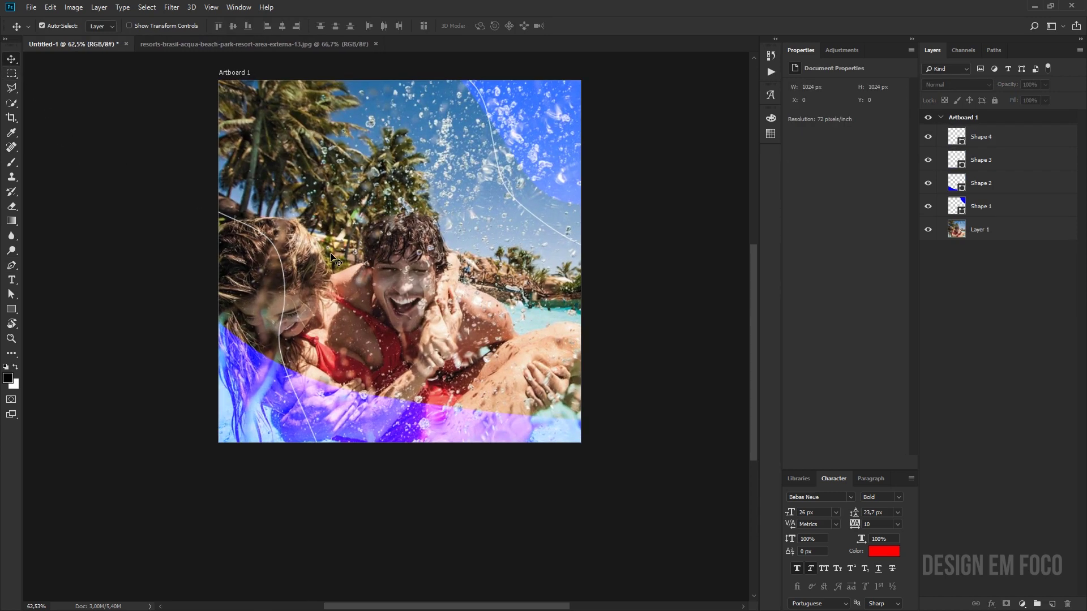
left_click(929, 229)
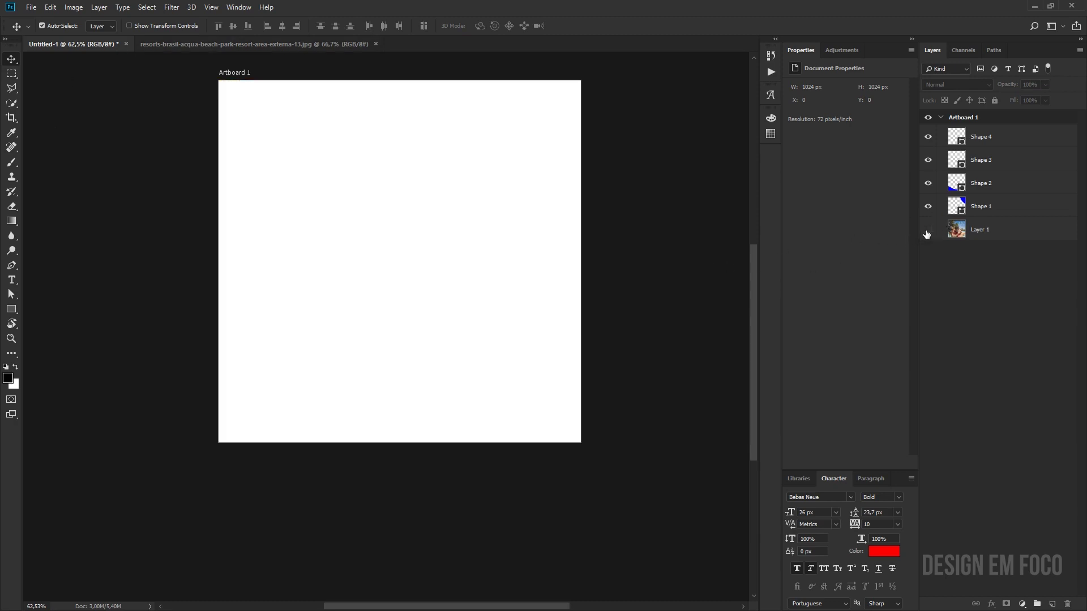
left_click(927, 230)
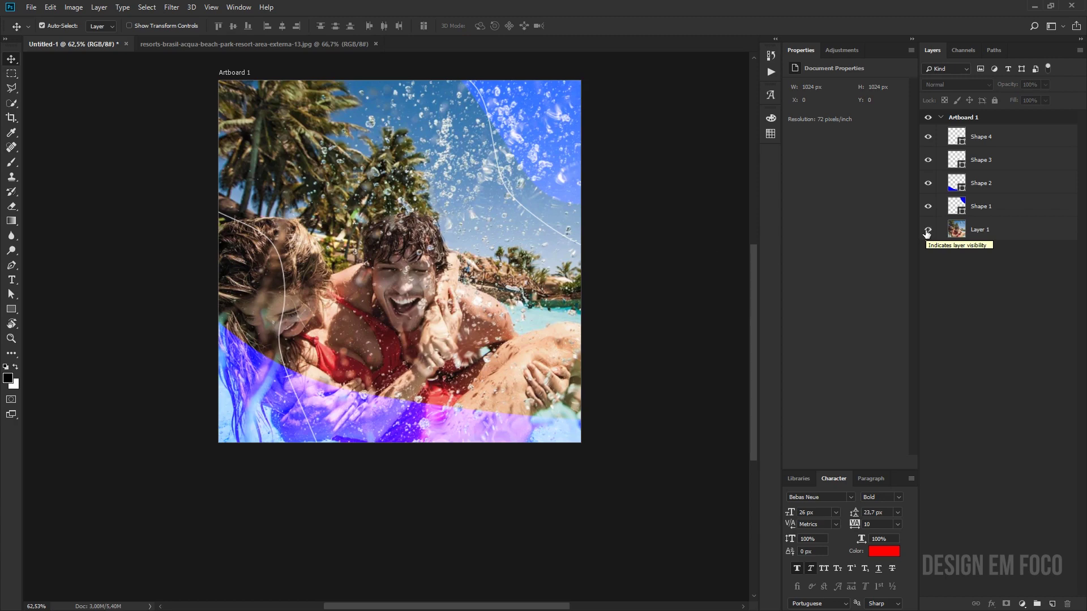
left_click(927, 230)
key("ctrl+0")
left_click(927, 230)
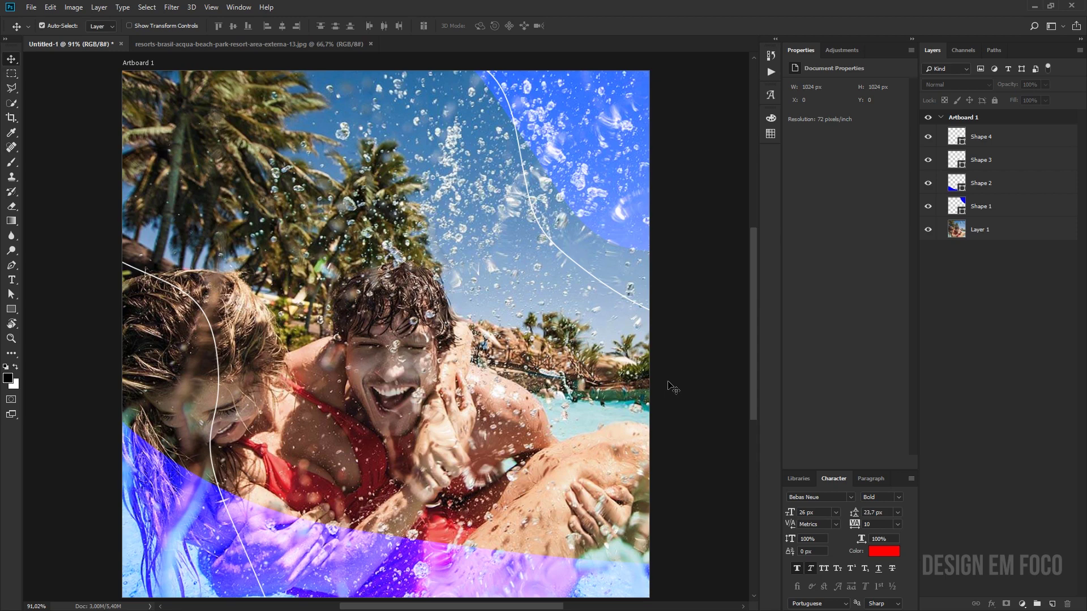
left_click(11, 267)
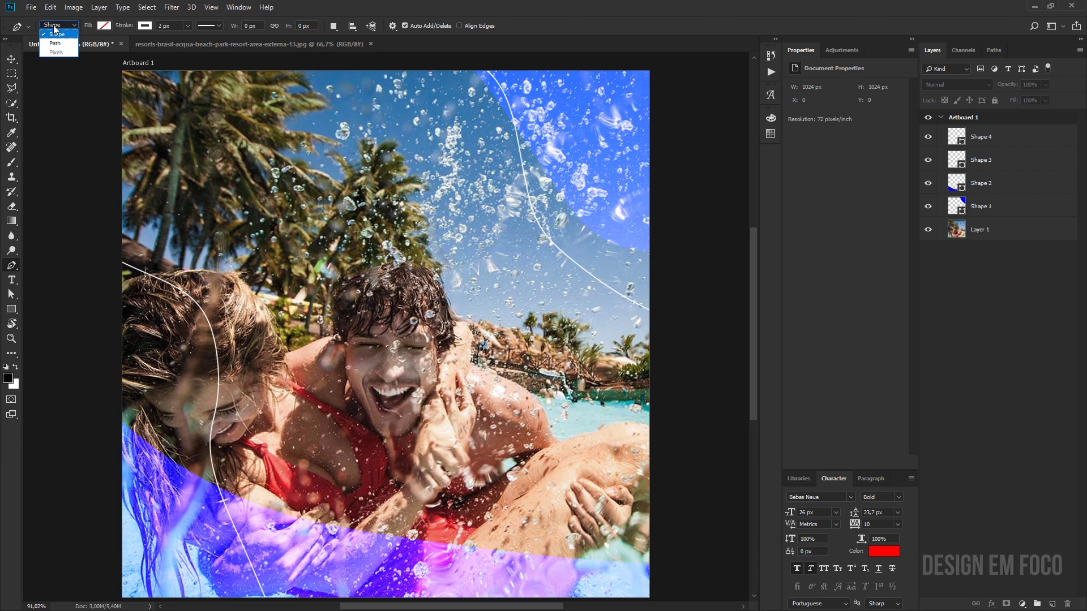
left_click(345, 6)
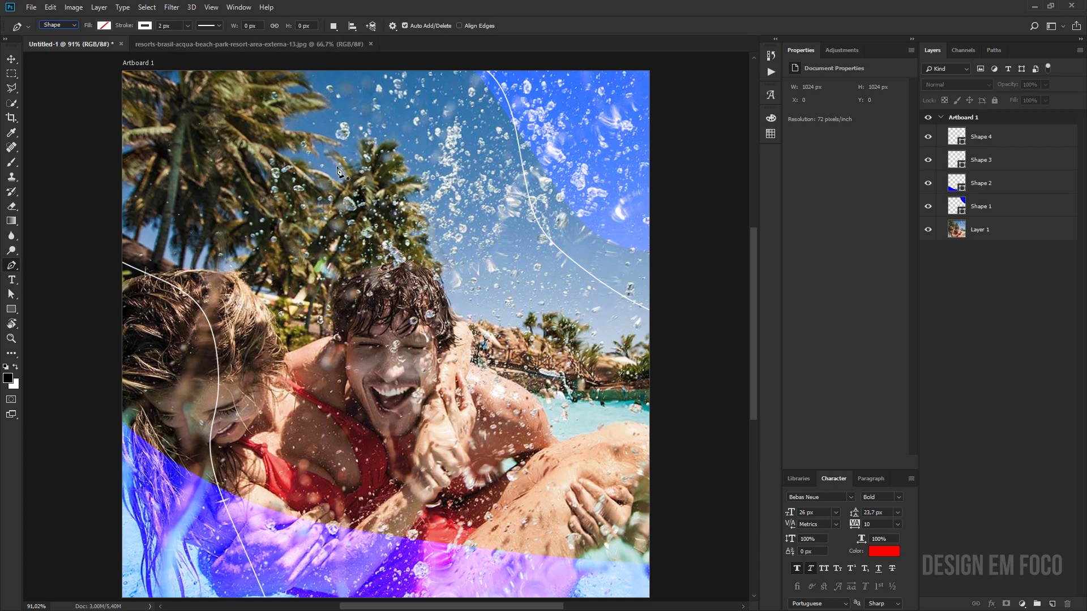
left_click(11, 58)
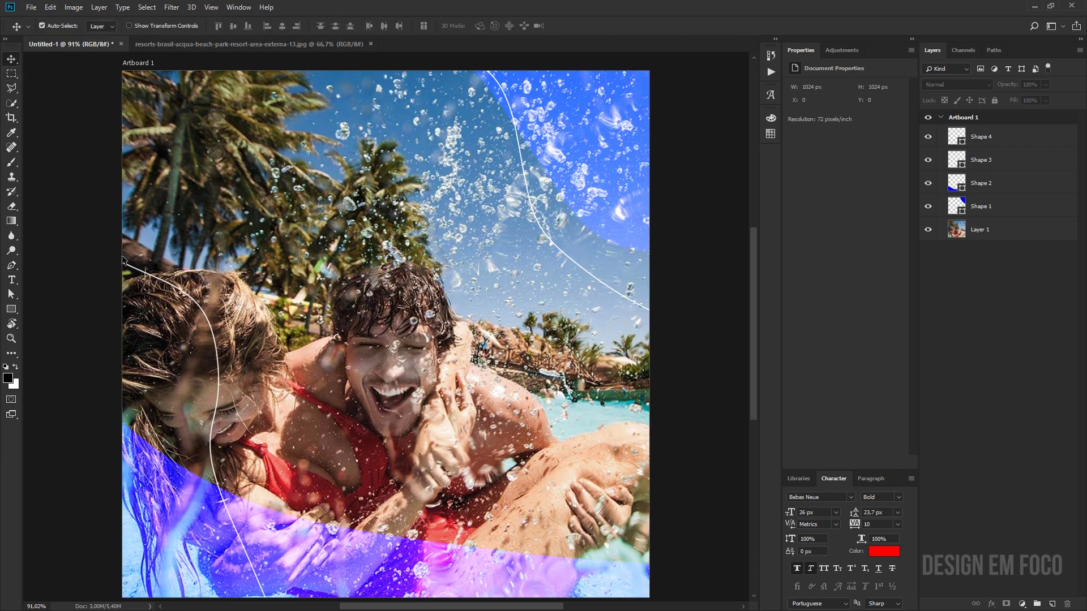